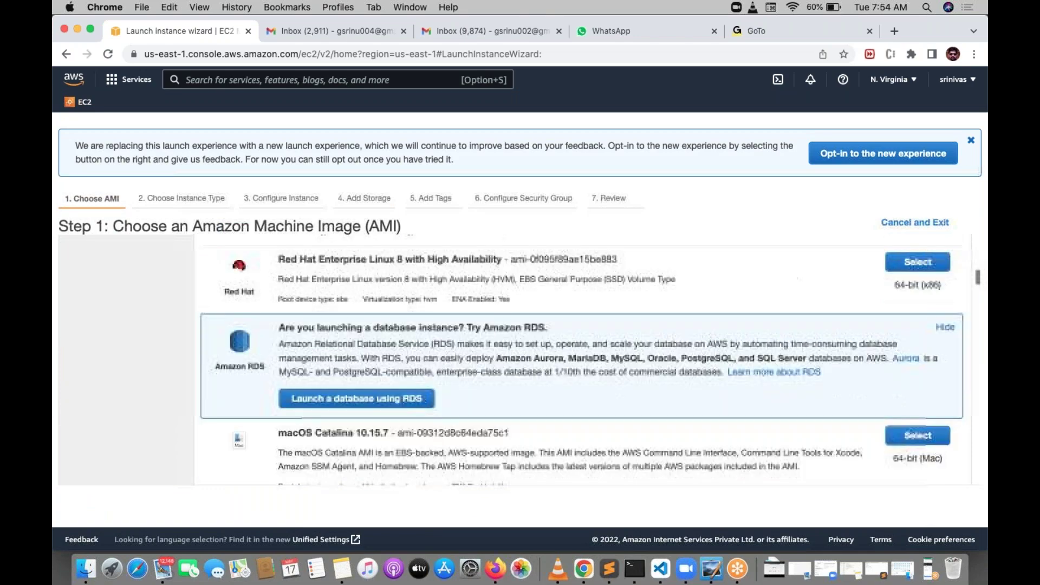
Step: Select the Microsoft Windows Server 2022 Base AMI from the image list
scroll(590, 360, "down", 5)
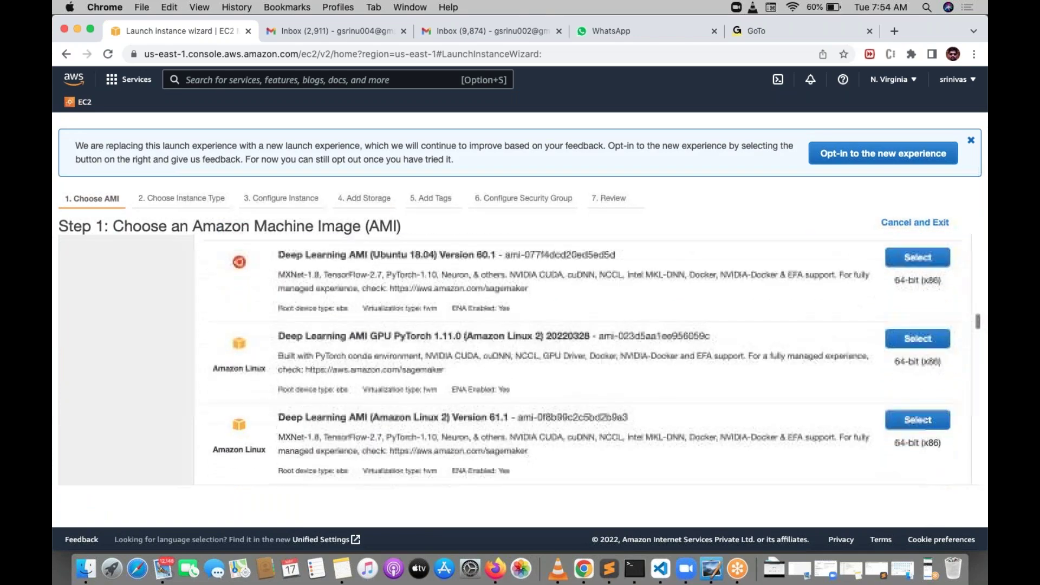
scroll(590, 361, "up", 3)
scroll(590, 360, "down", 10)
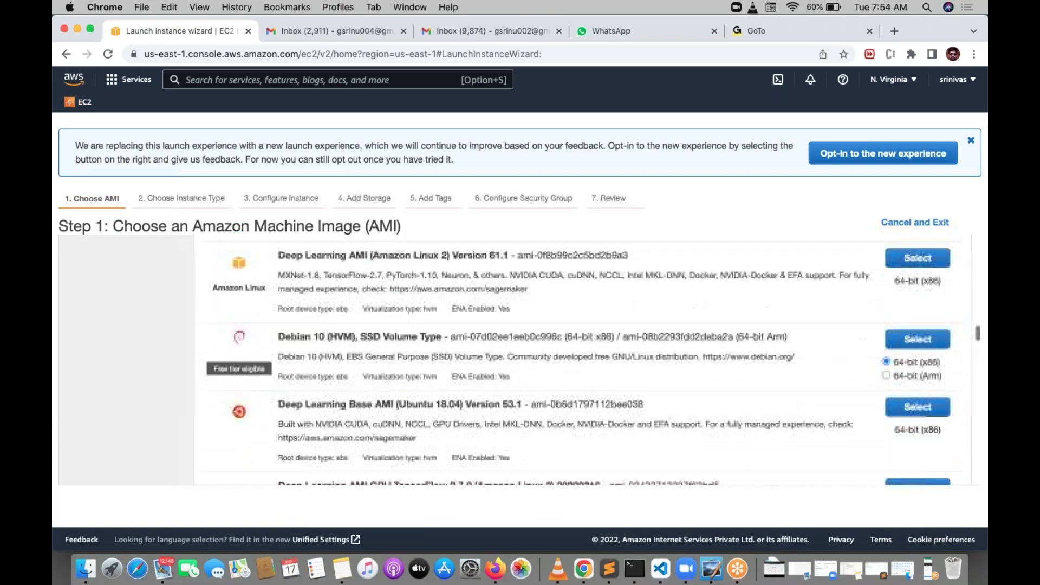
scroll(591, 361, "up", 2)
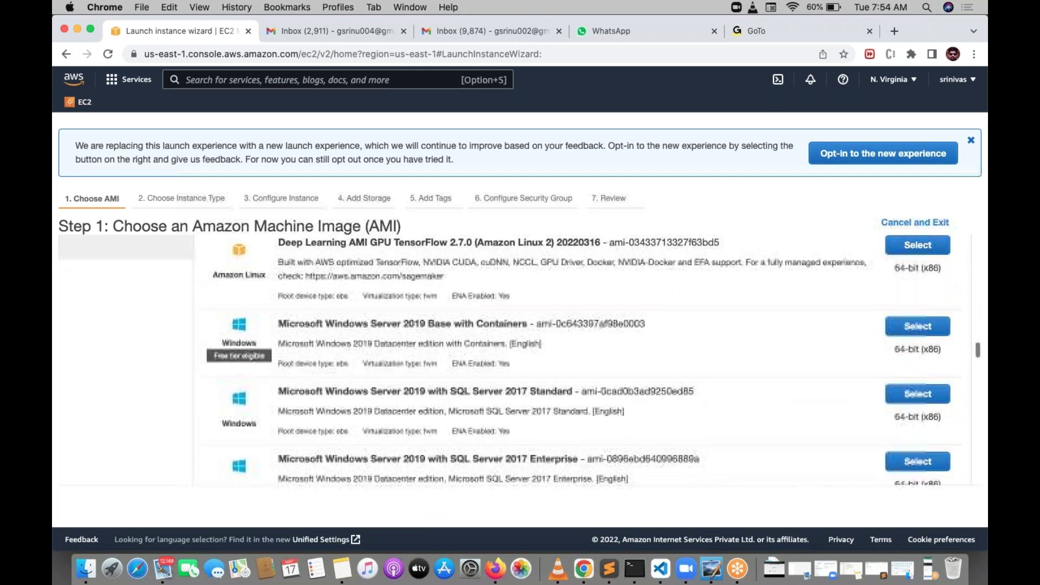
scroll(590, 360, "down", 6)
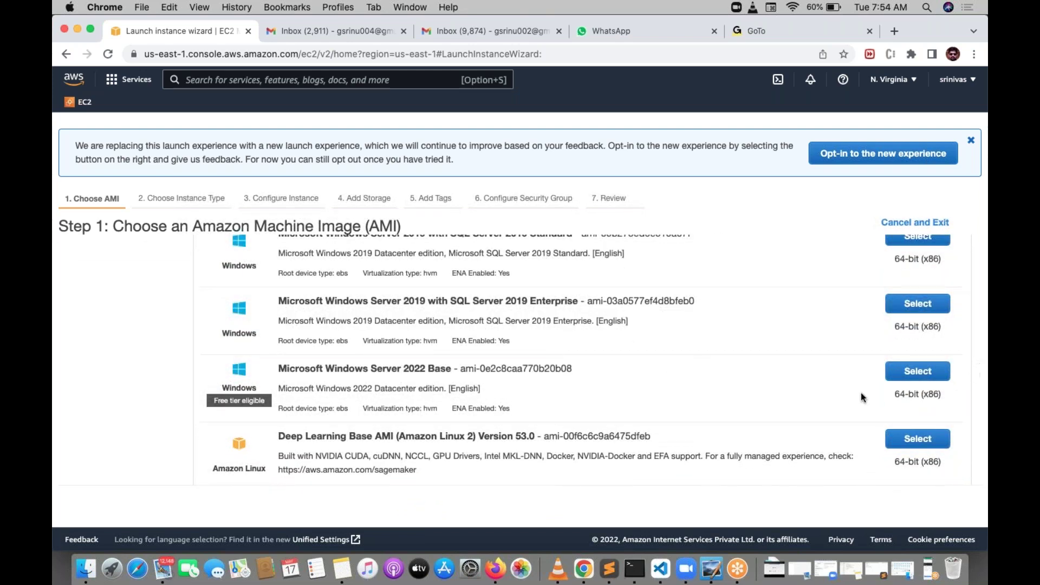
left_click(922, 372)
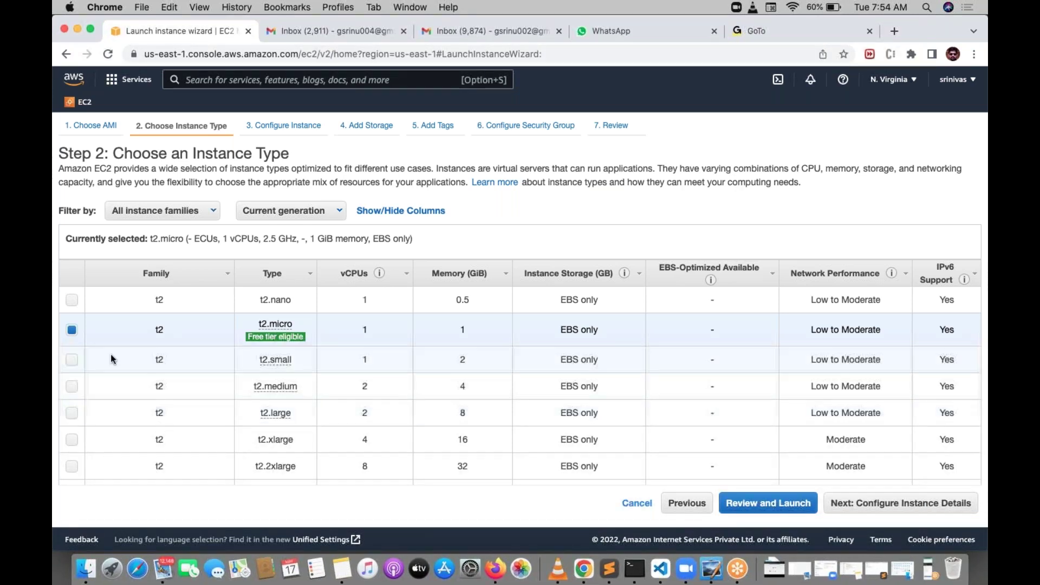
Step: Keep the t2.micro instance type and jump to the Review Instance Launch page
mouse_move(307, 341)
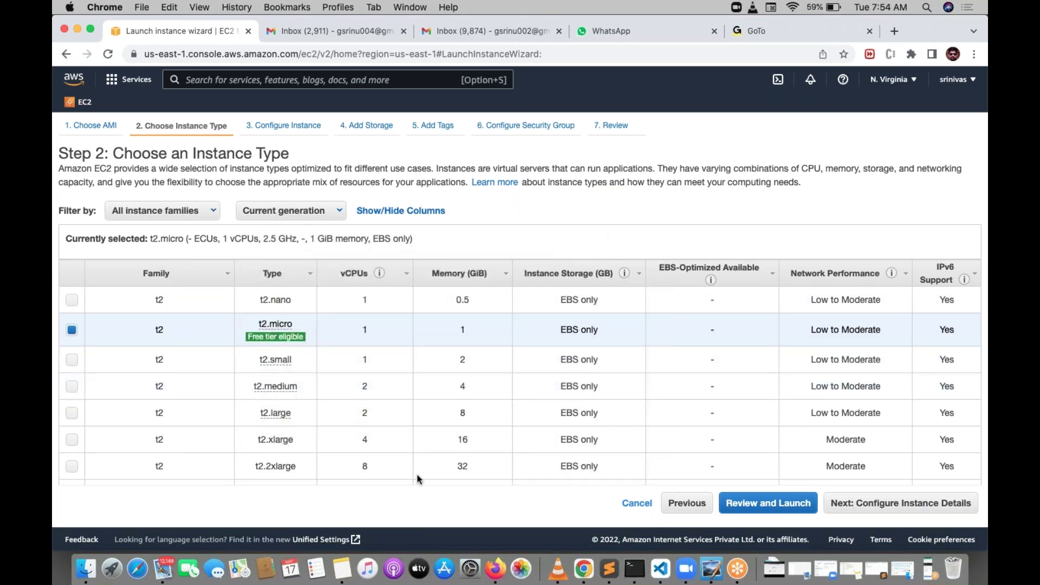
left_click(768, 503)
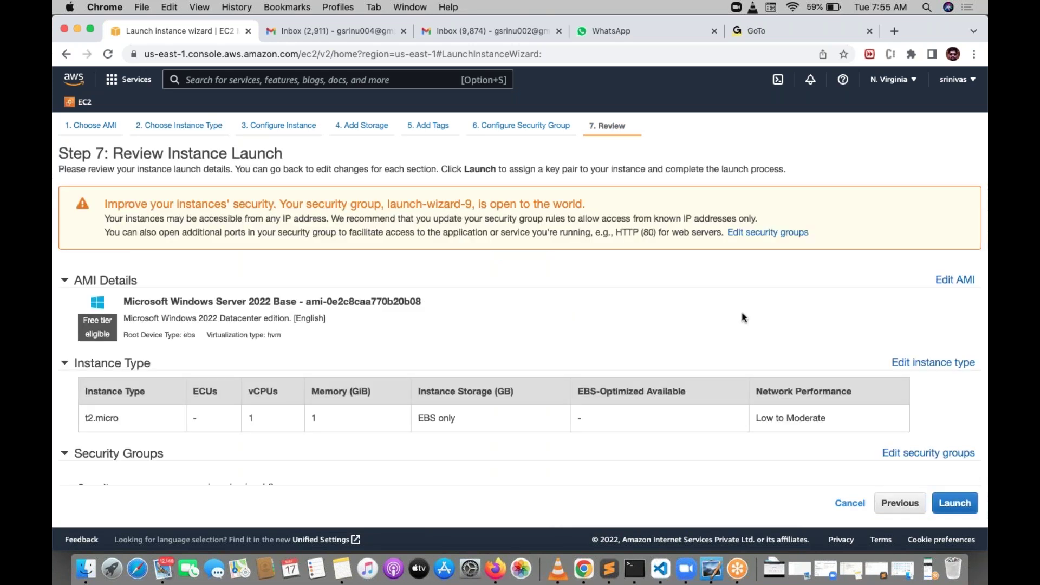
scroll(743, 315, "down", 5)
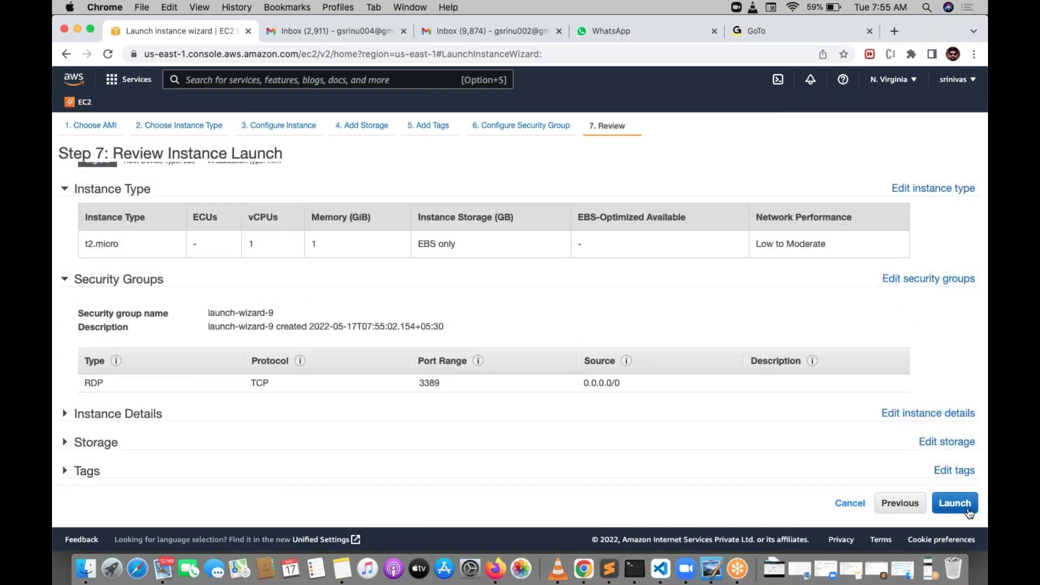
Step: Create RSA key pair 'sree', save it as sree.cer, and launch the instance
left_click(969, 512)
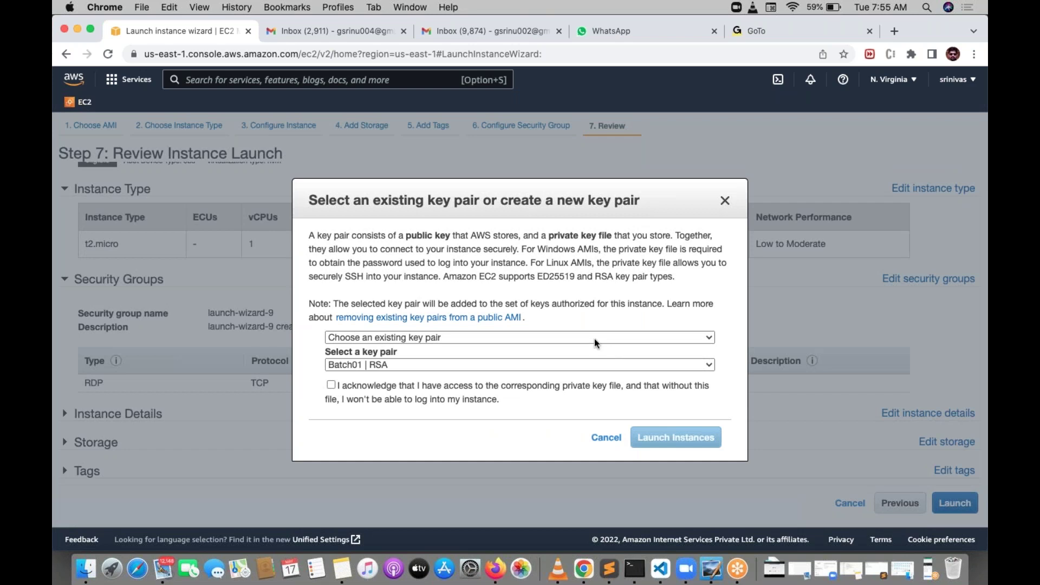
left_click(581, 333)
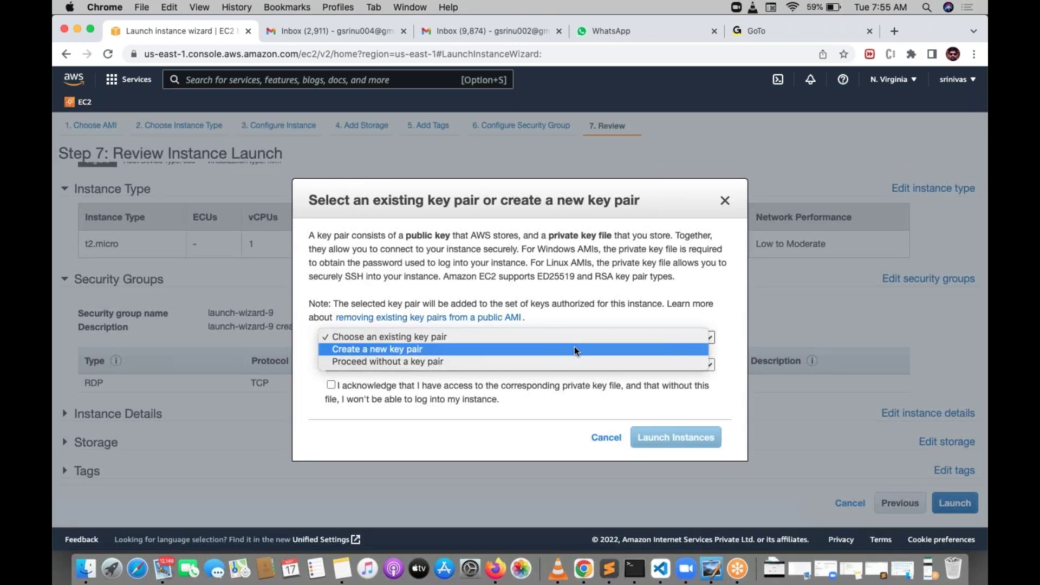
left_click(573, 349)
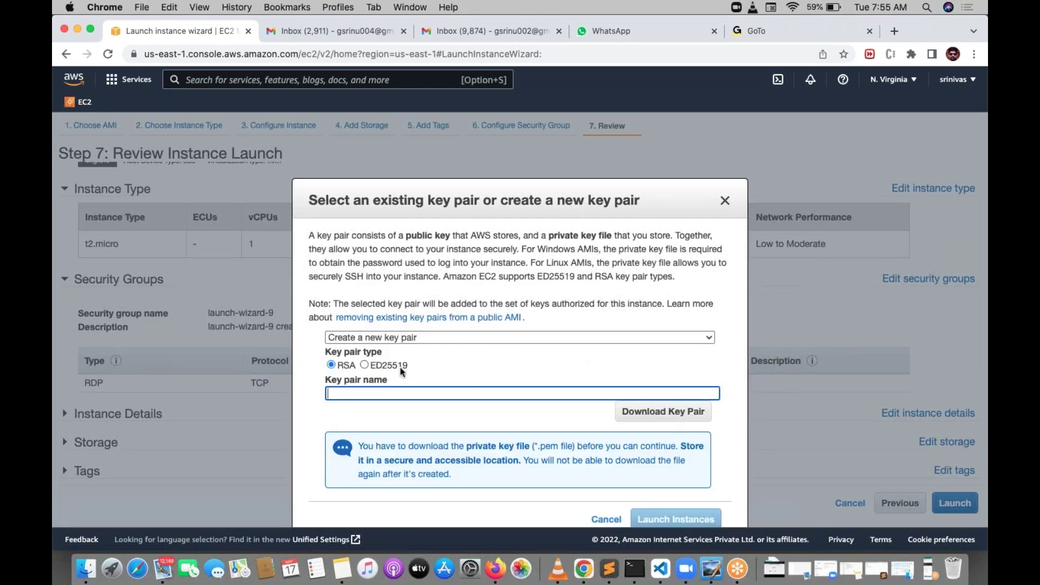
type("sree")
scroll(460, 386, "down", 1)
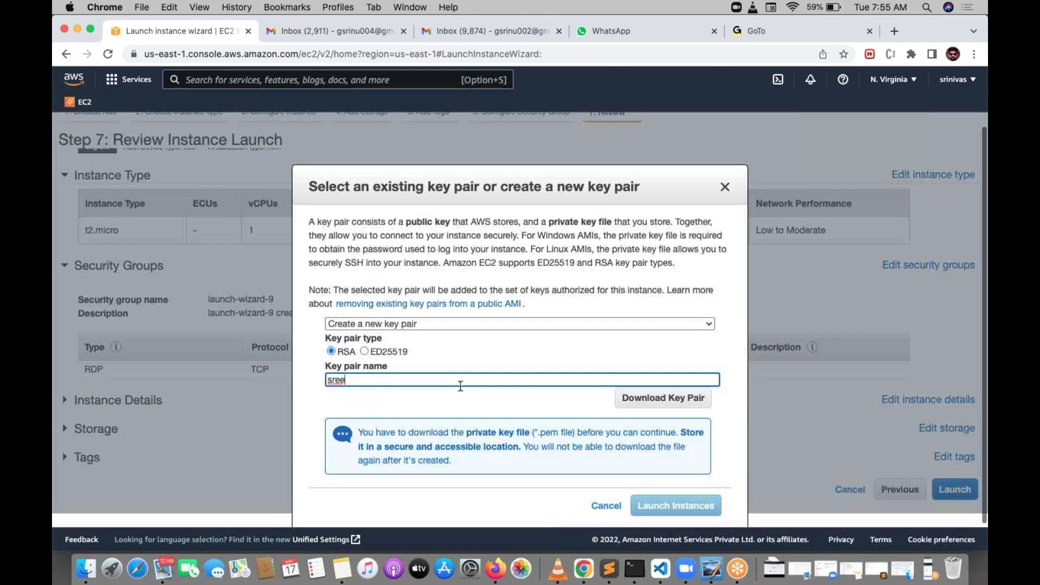
left_click(656, 395)
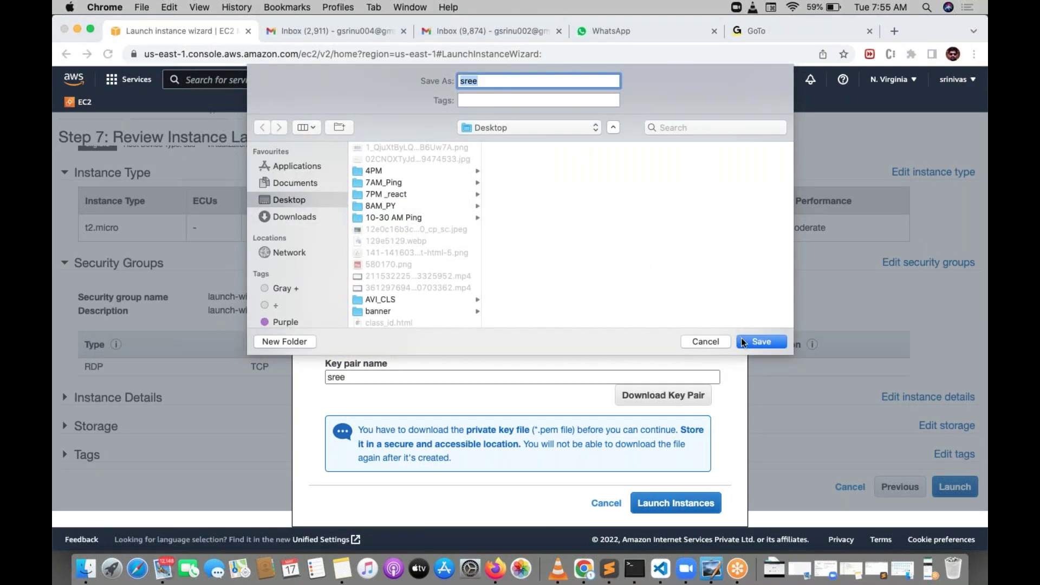
left_click(768, 341)
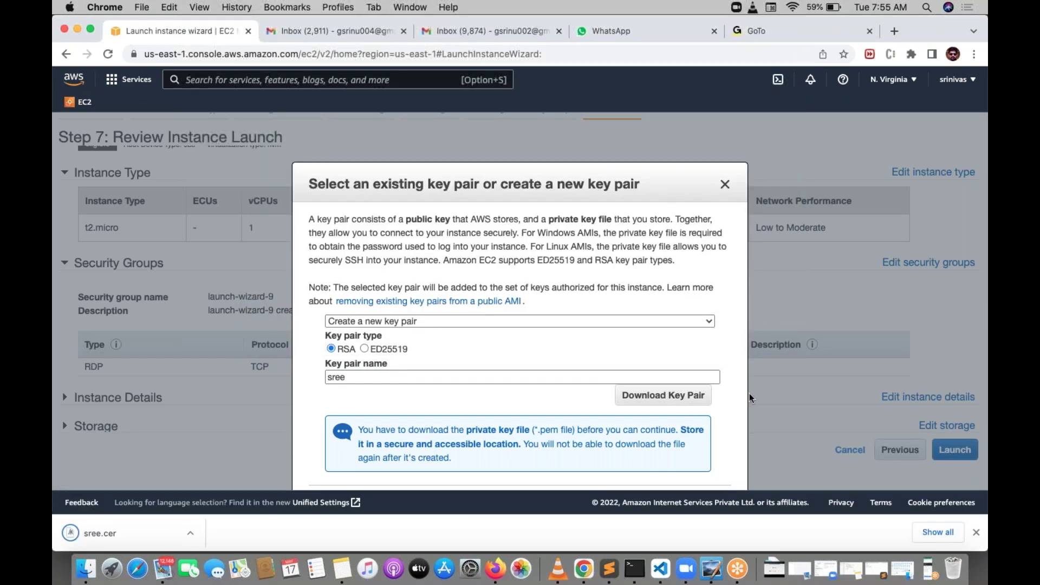
scroll(696, 433, "down", 2)
left_click(692, 464)
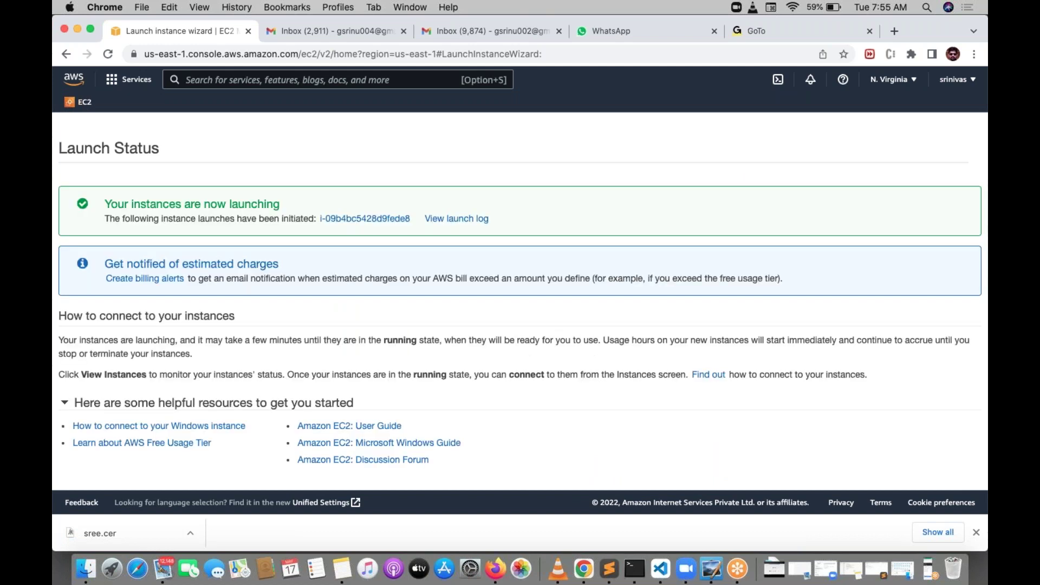
Step: Go to the instances list and wait for the new t2.micro instance to show Running
scroll(695, 333, "down", 4)
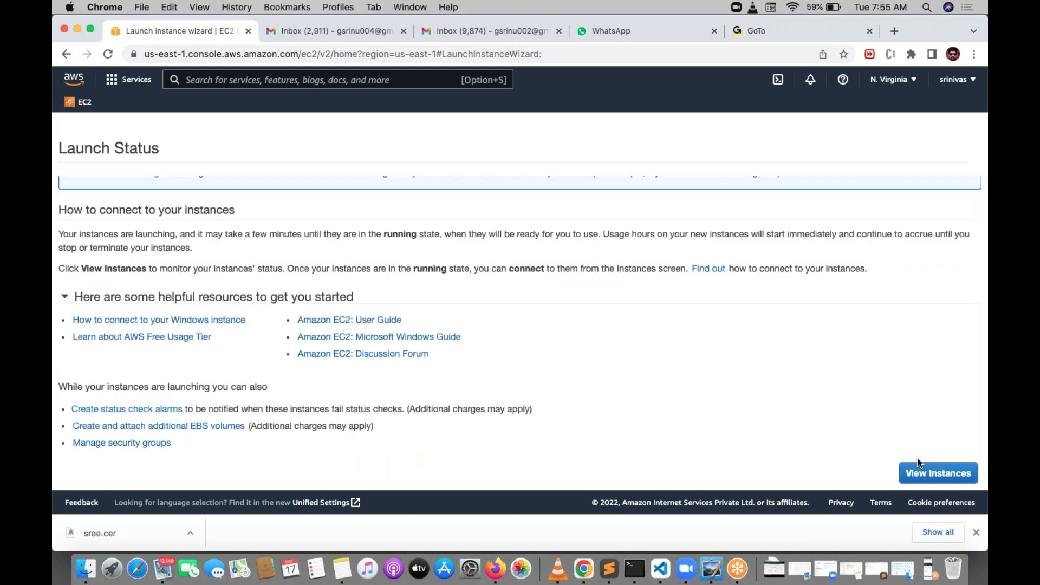
left_click(920, 470)
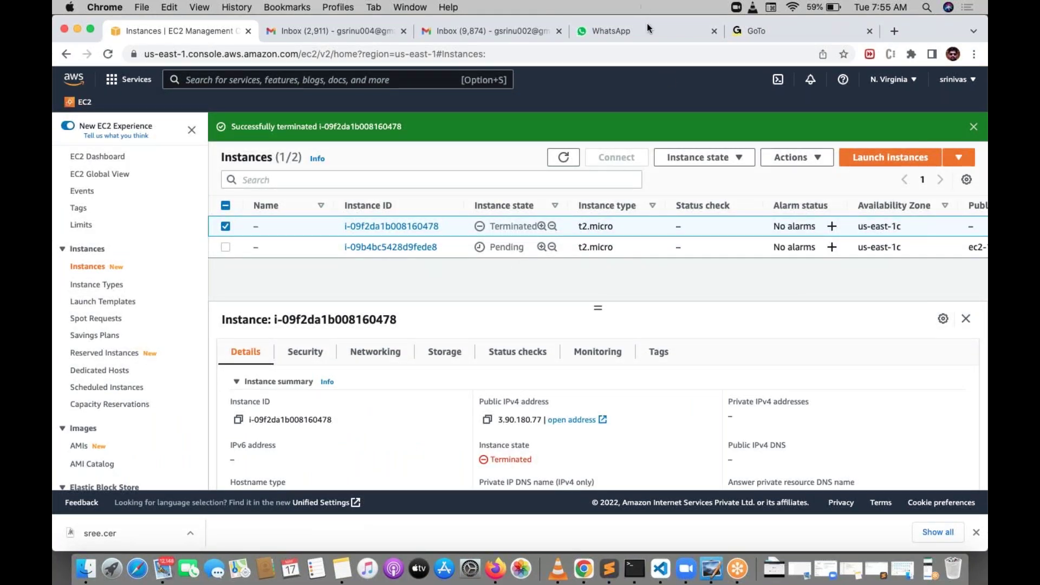
mouse_move(512, 231)
left_mouse_down()
mouse_move(472, 252)
mouse_move(518, 271)
mouse_move(517, 227)
left_mouse_up()
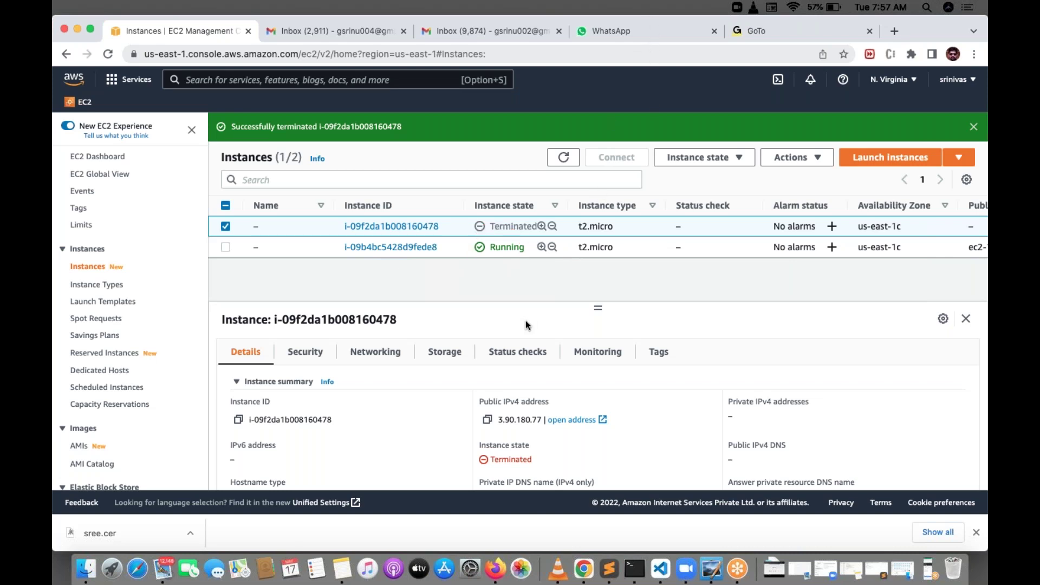
Step: Refresh the instance list, select the running t2.micro instance, and bring up its Connect options
left_click(563, 157)
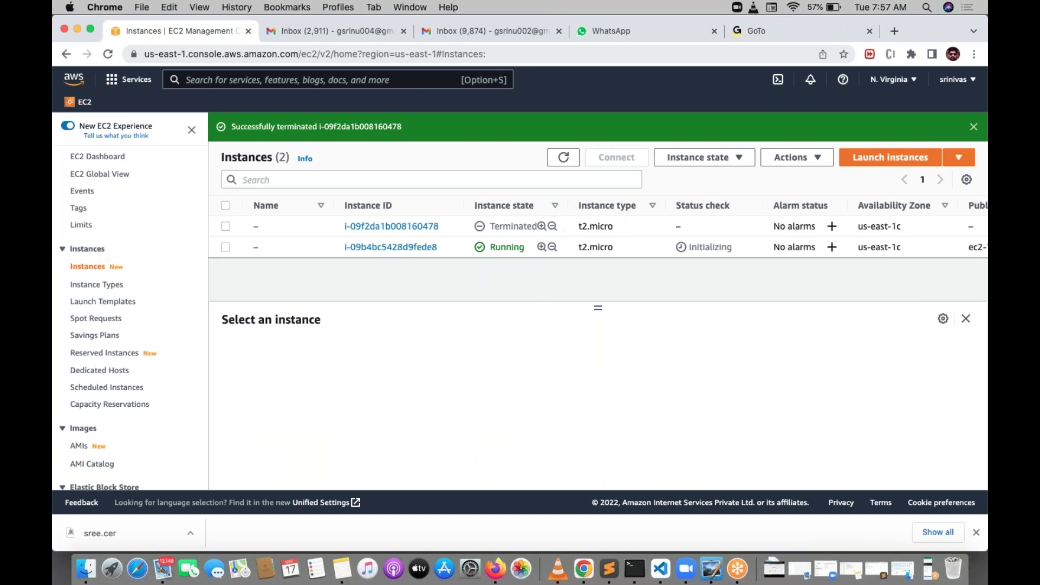
left_click(226, 247)
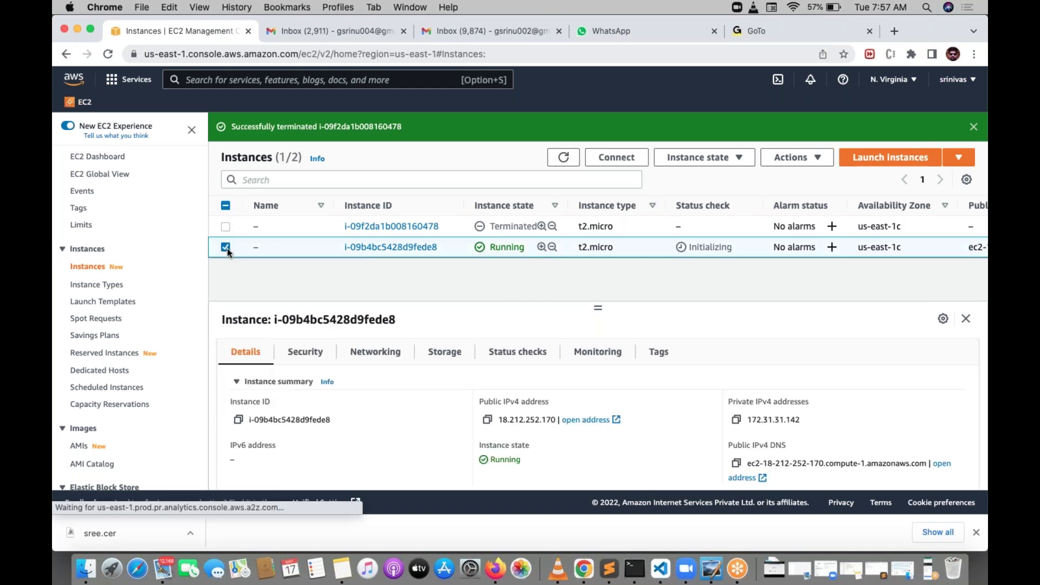
left_click(620, 157)
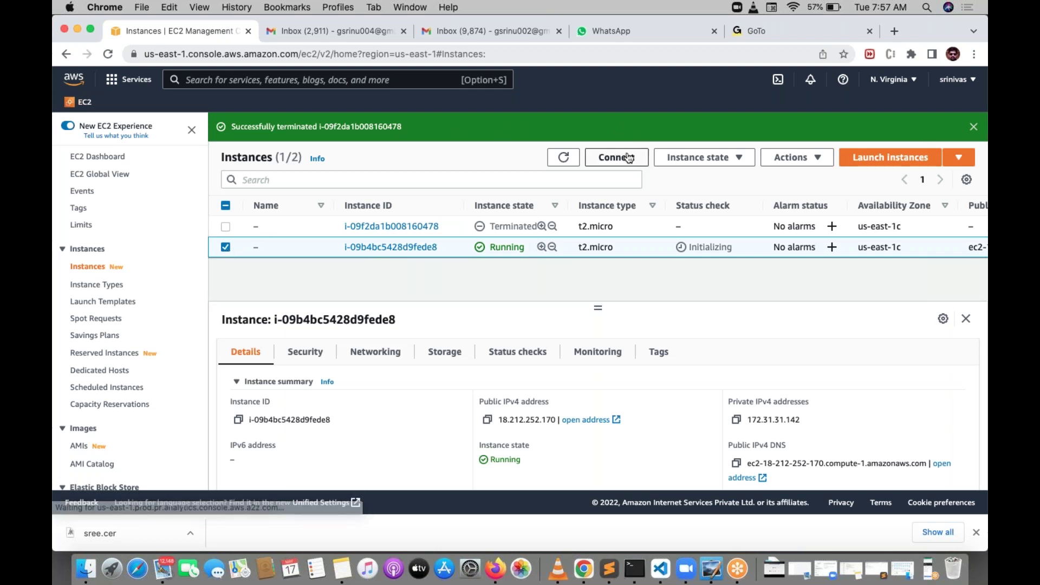
Step: Show the RDP client details with the public DNS and Administrator user name
scroll(745, 239, "down", 1)
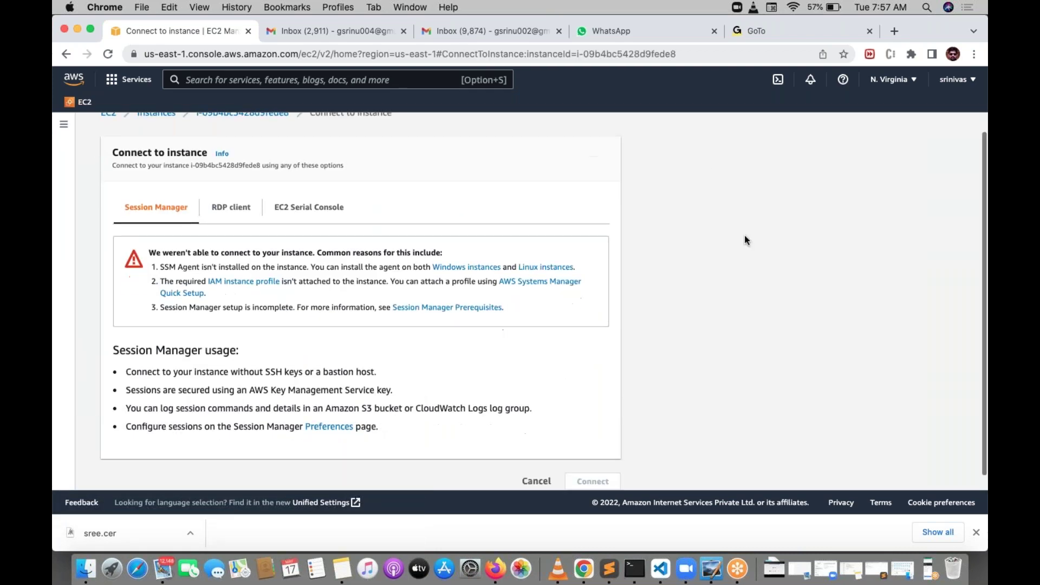
scroll(744, 240, "up", 1)
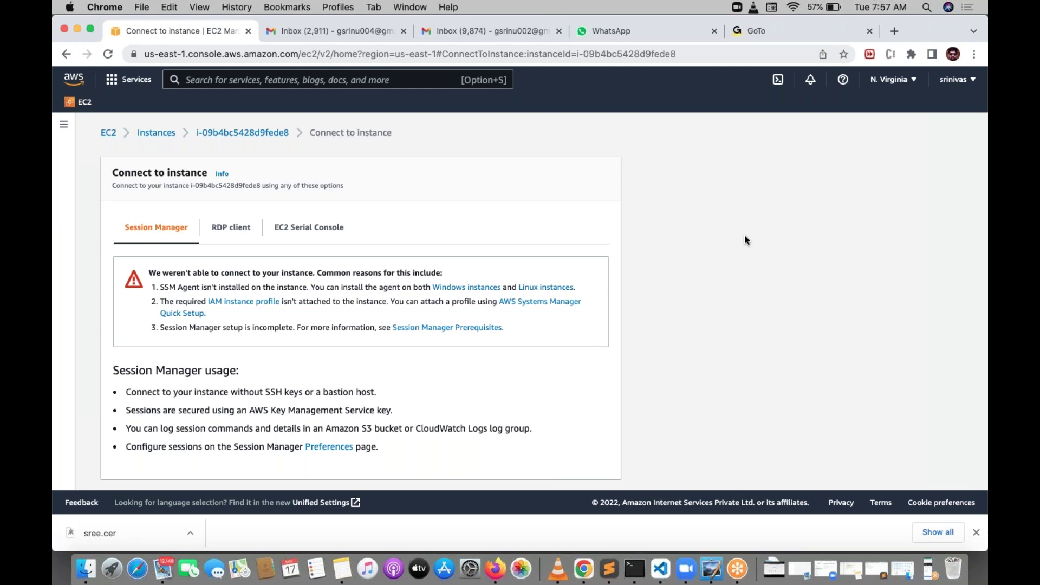
left_click(222, 228)
scroll(637, 243, "down", 1)
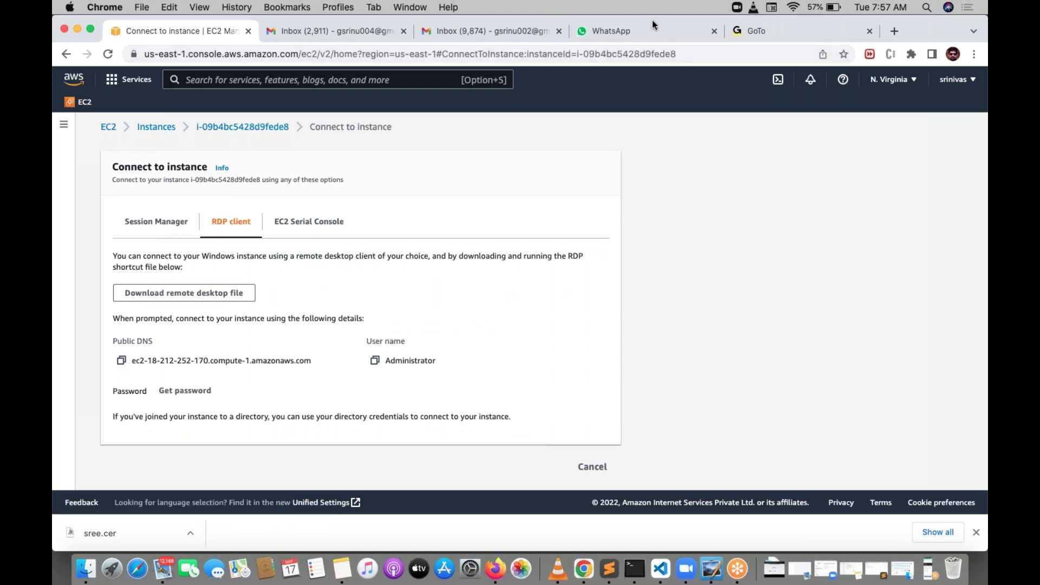
key("super+shift+a")
mouse_move(201, 376)
left_mouse_down()
mouse_move(178, 375)
mouse_move(187, 404)
mouse_move(219, 392)
left_mouse_up()
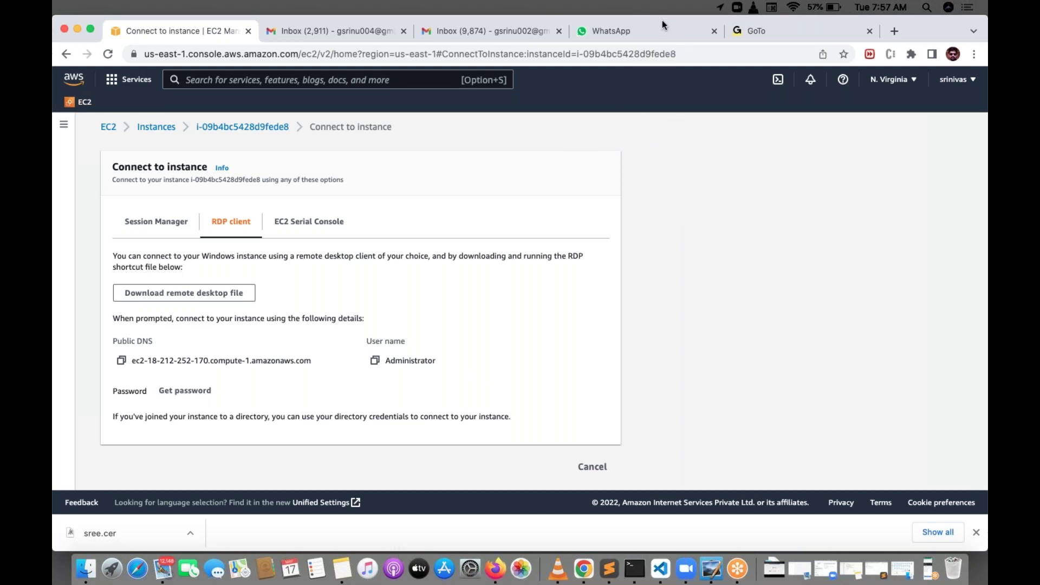
Step: Decrypt the Windows Administrator password using the sree.cer key pair file
left_click(185, 390)
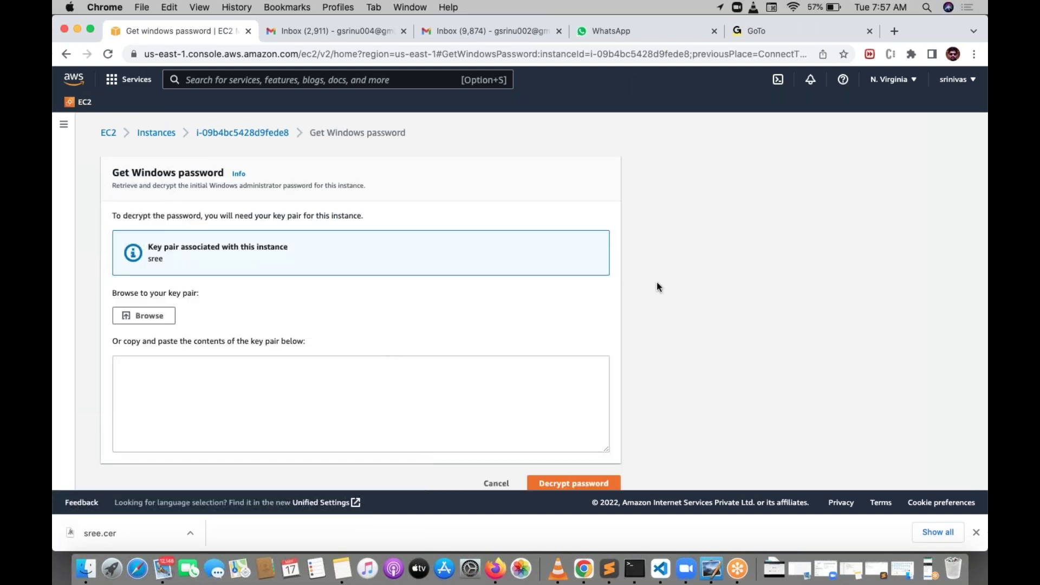
scroll(656, 284, "down", 1)
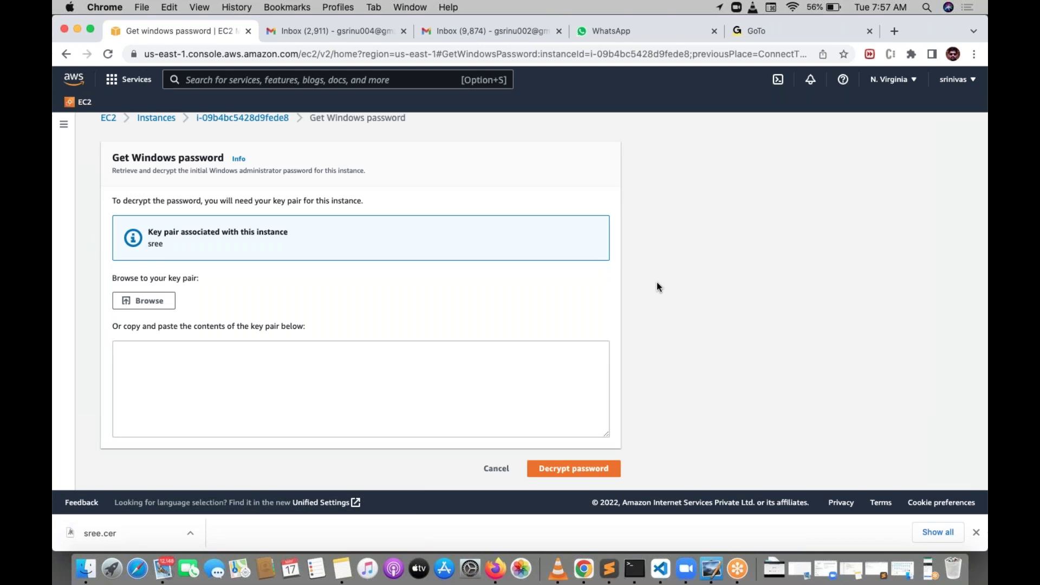
left_click(142, 301)
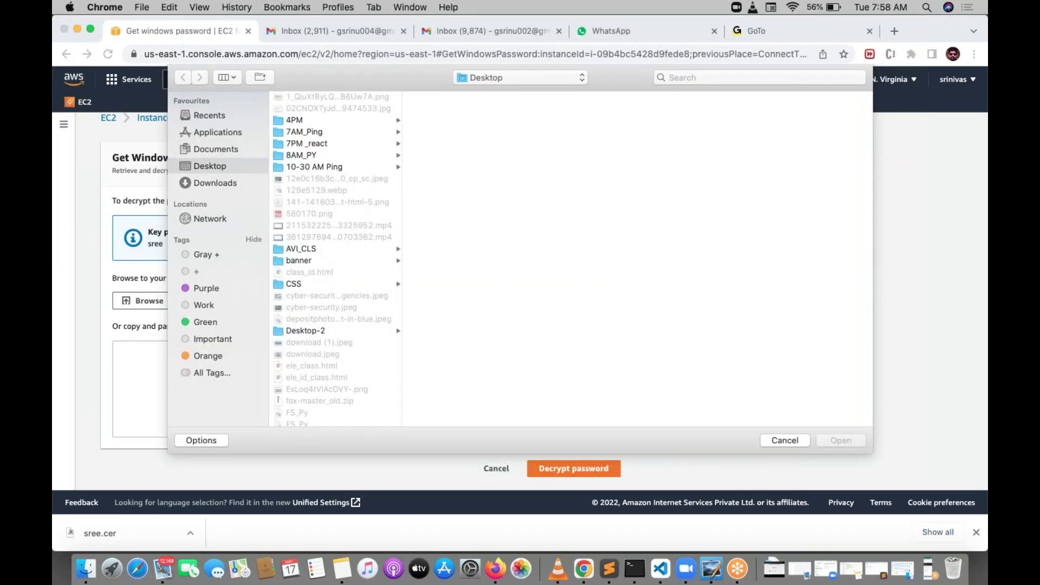
scroll(333, 307, "down", 15)
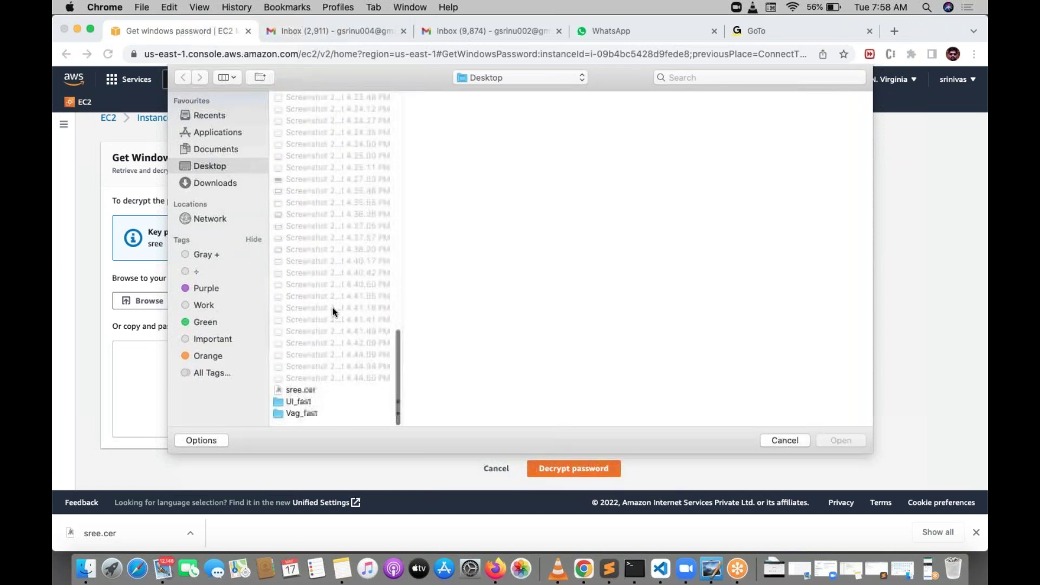
left_click(314, 397)
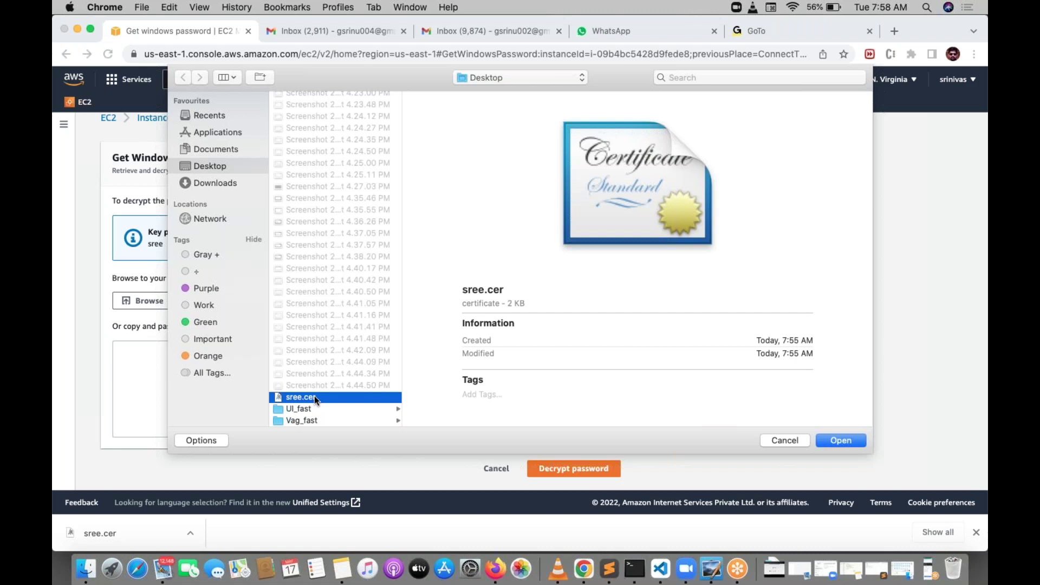
left_click(837, 441)
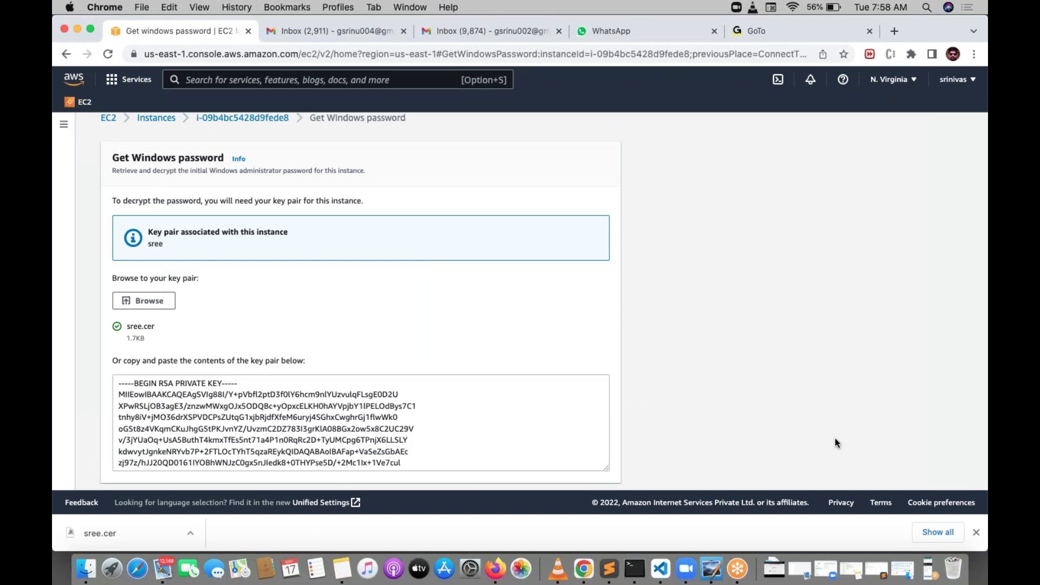
scroll(669, 380, "down", 2)
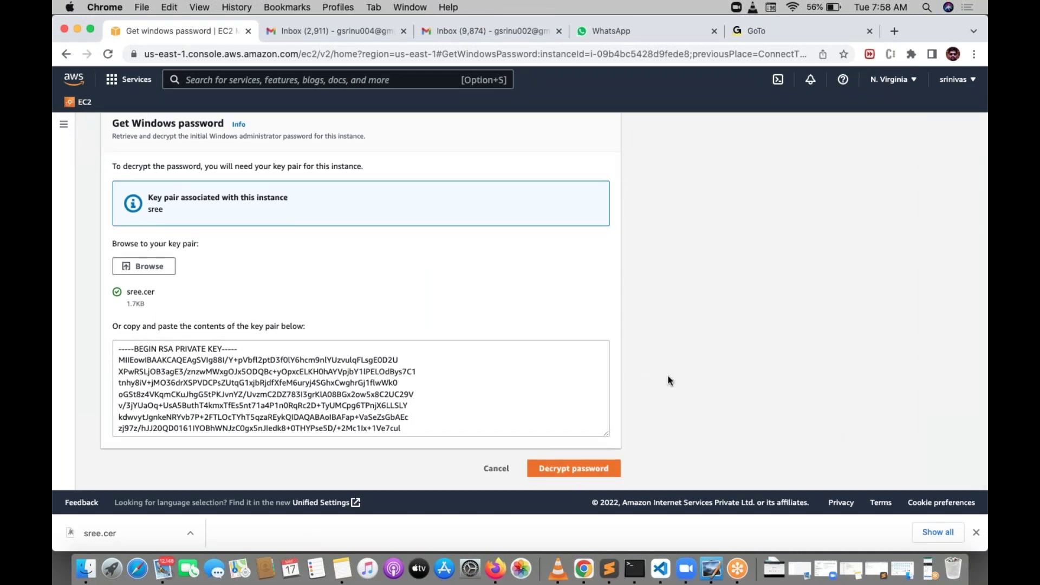
left_click(584, 471)
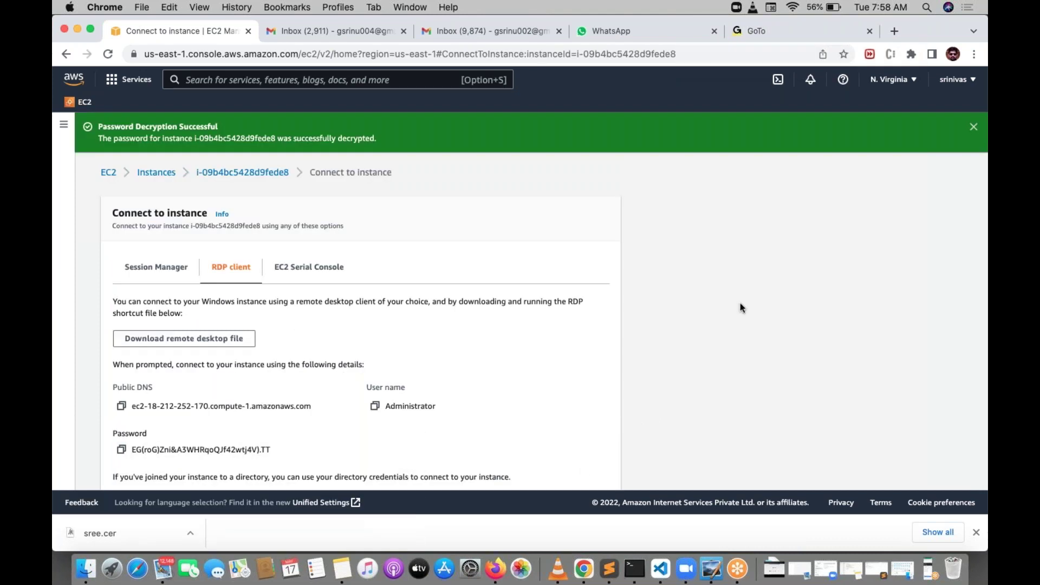
Step: Select and copy the decrypted Administrator password to the clipboard
scroll(741, 307, "down", 3)
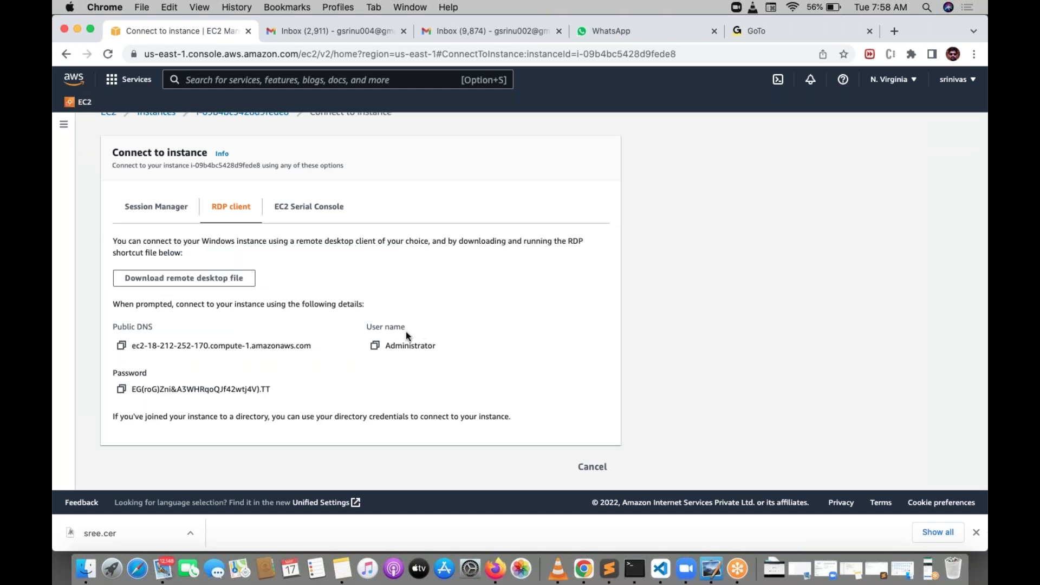
left_click_drag(269, 390, 131, 397)
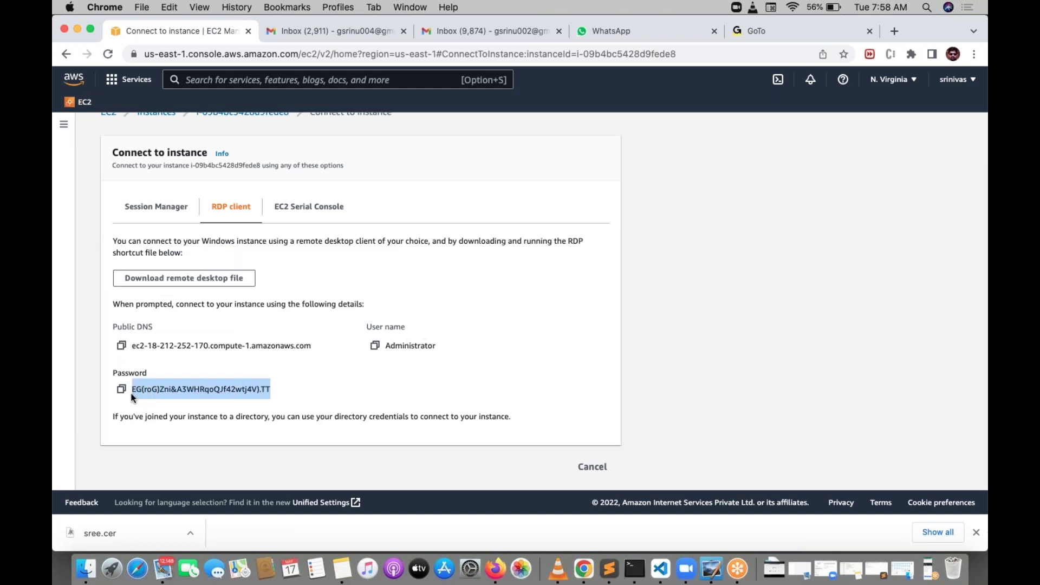
left_click(121, 389)
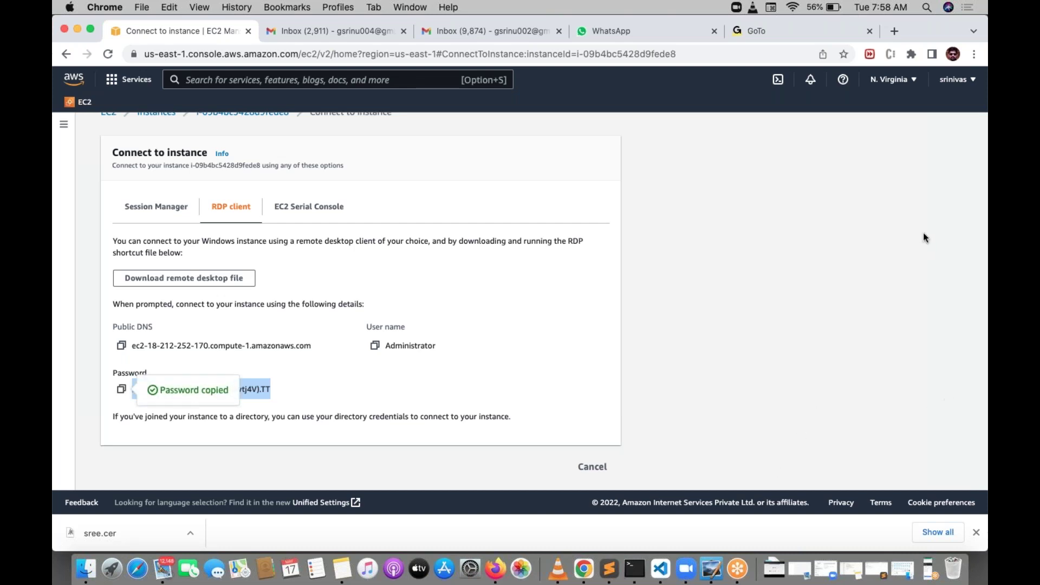
left_click(930, 6)
Step: In the Notes 'Ping Federate' note, replace the old RDP password with the copied one and enlarge it
type("notes")
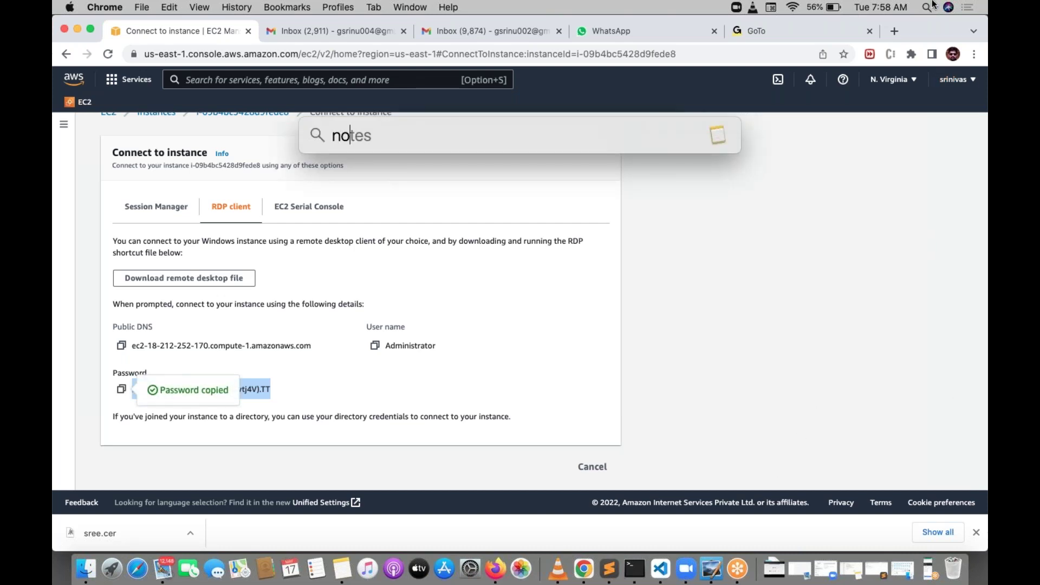
key("Return")
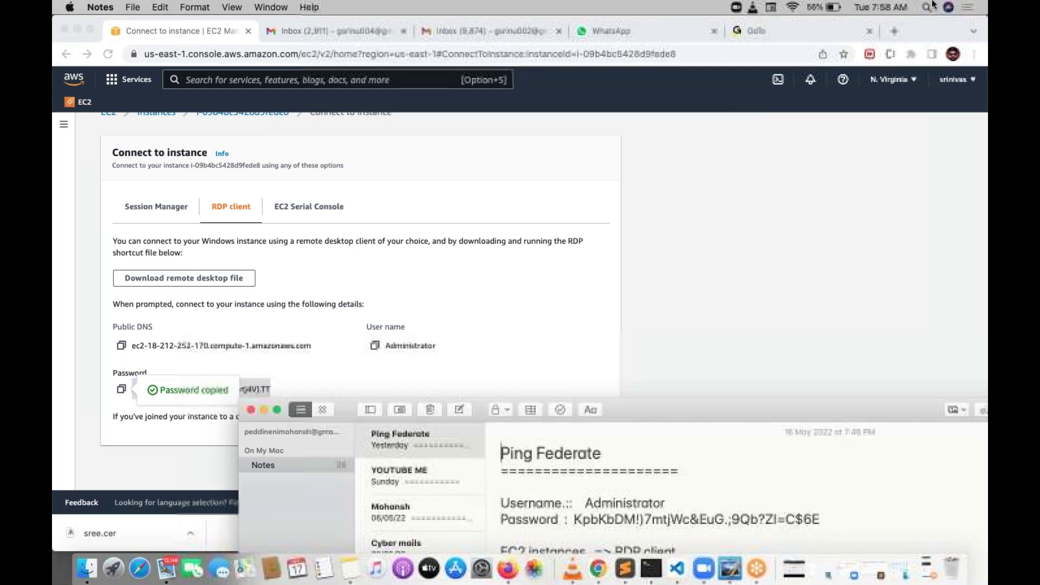
left_click_drag(838, 193, 840, 163)
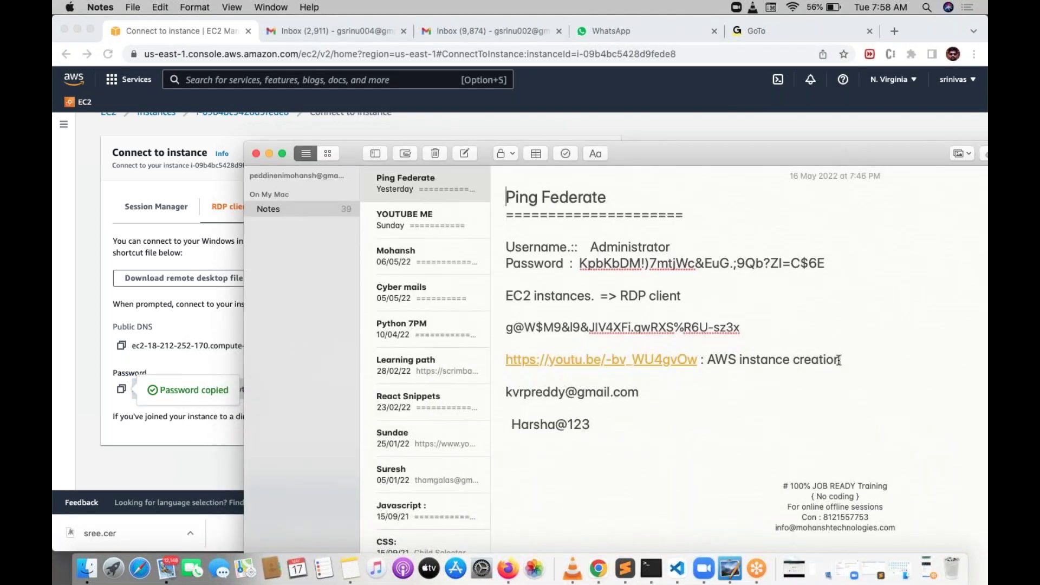
left_click_drag(827, 263, 563, 260)
left_click(861, 359)
left_click_drag(782, 332, 503, 332)
key("super+v")
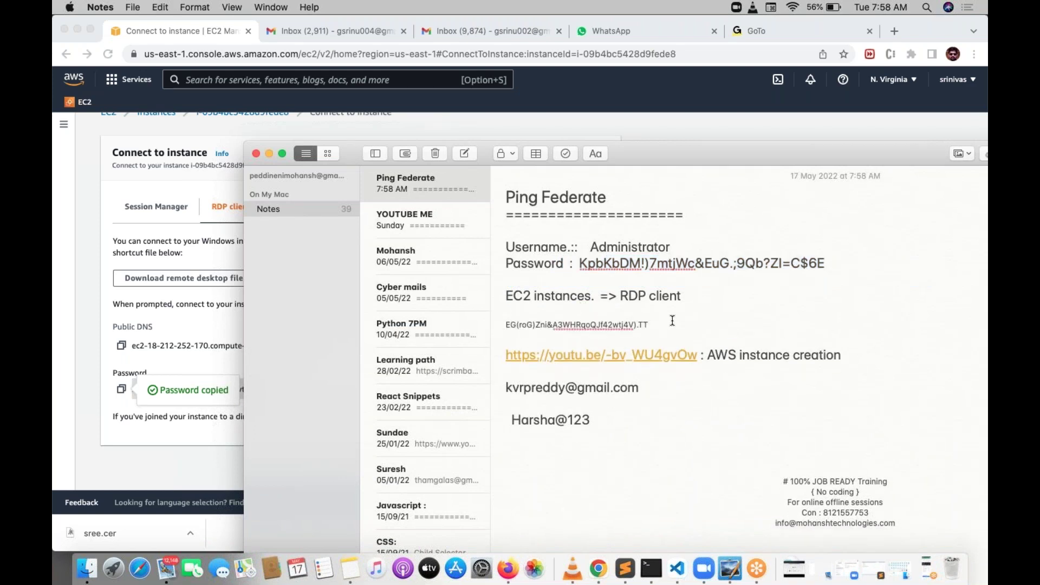
left_click_drag(650, 326, 496, 328)
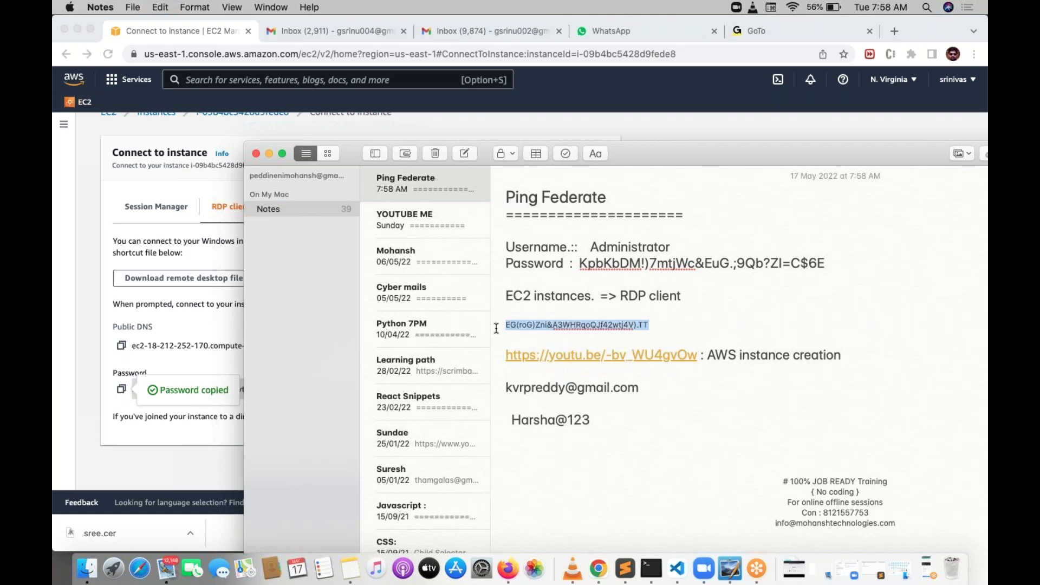
key("super+plus")
key("super+plus")
key("super+plus")
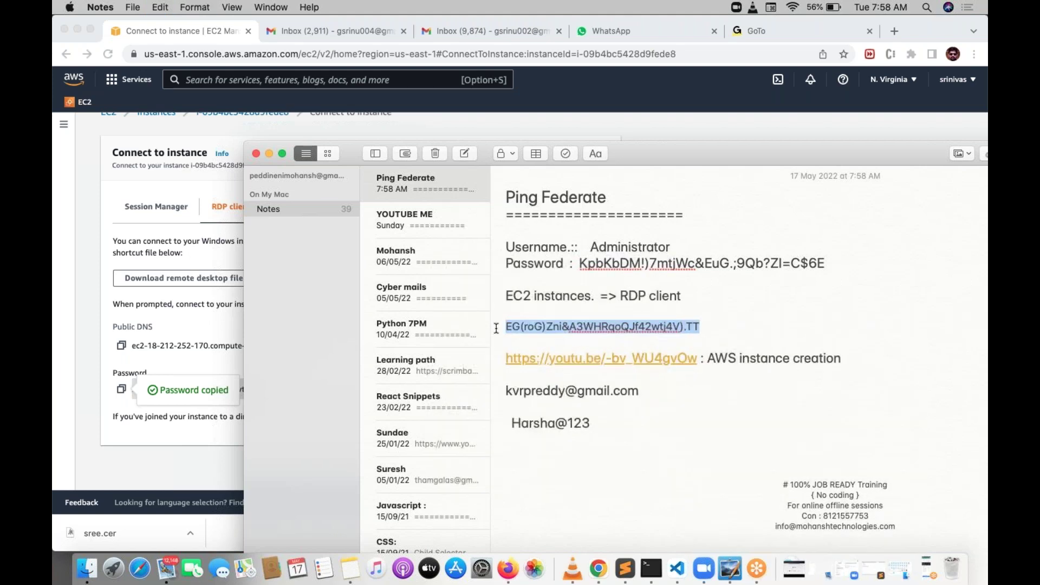
left_click(110, 316)
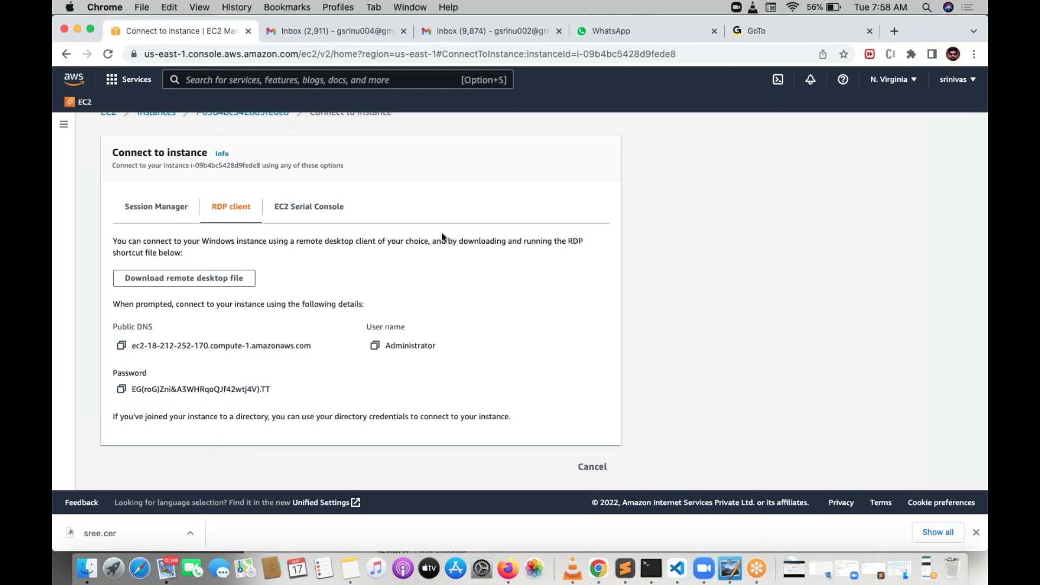
Step: Save the instance's .rdp remote desktop file to the Desktop
left_click(236, 278)
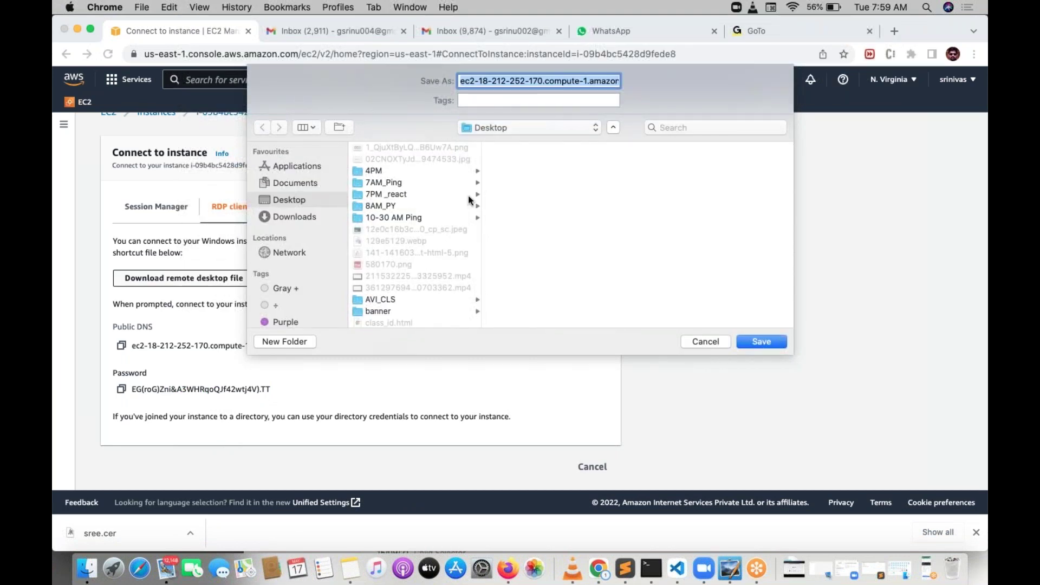
left_click(752, 342)
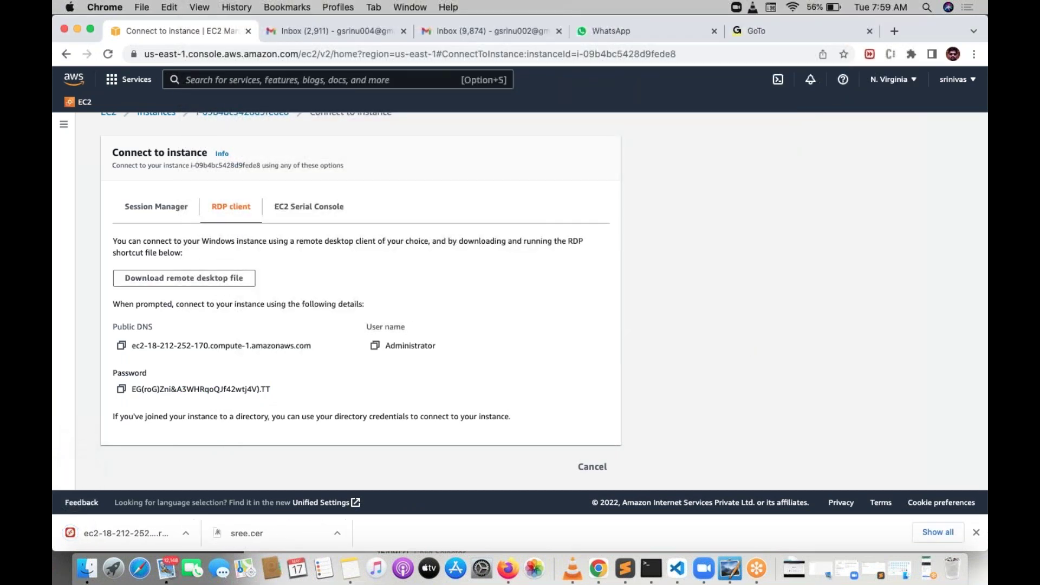
scroll(519, 303, "down", 1)
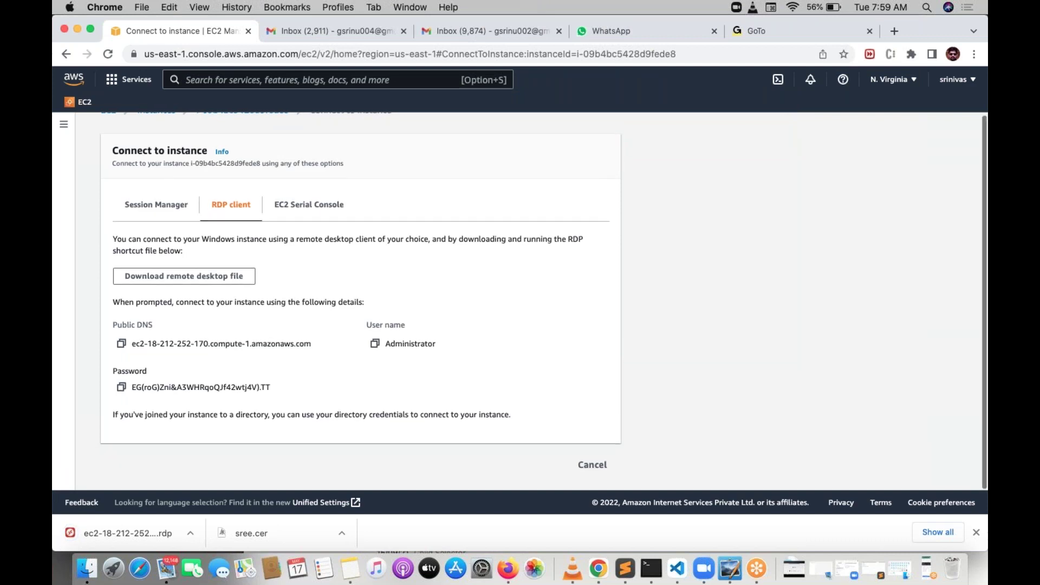
Step: Connect to the EC2 instance as Administrator with the pasted password, accepting its unverified certificate
left_click(122, 533)
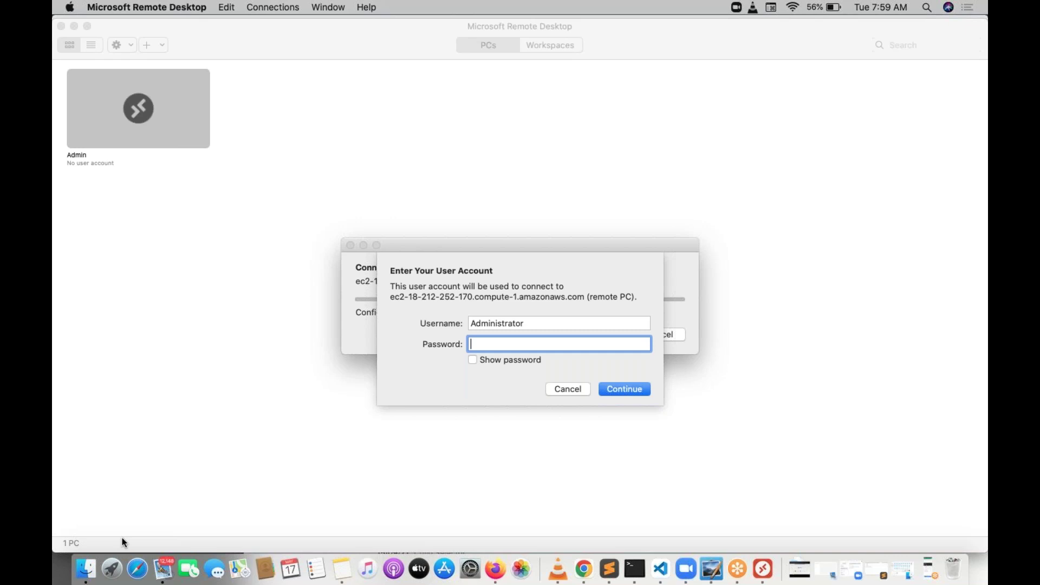
key("super+v")
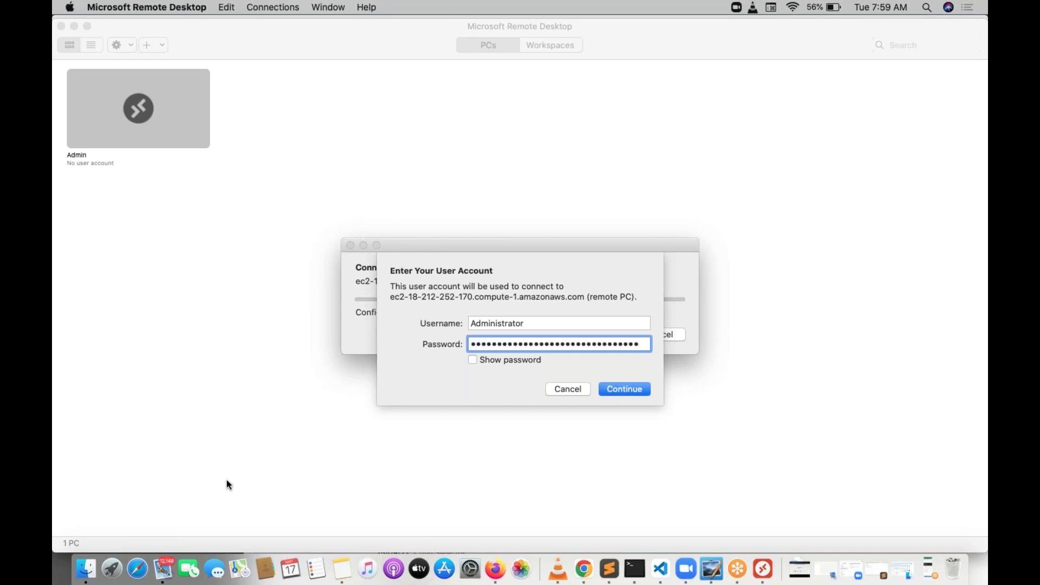
left_click(525, 359)
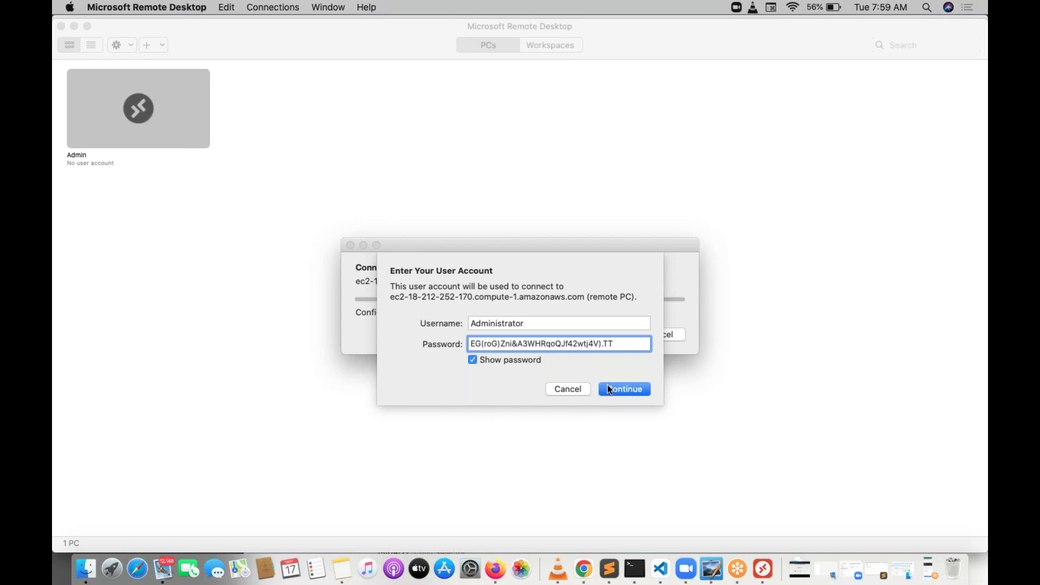
left_click(628, 389)
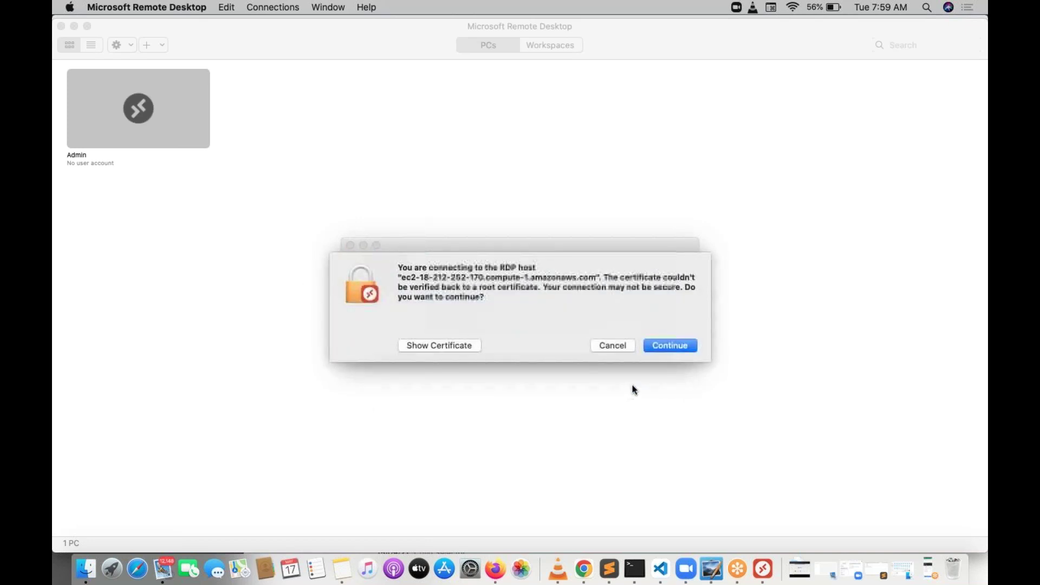
left_click(672, 347)
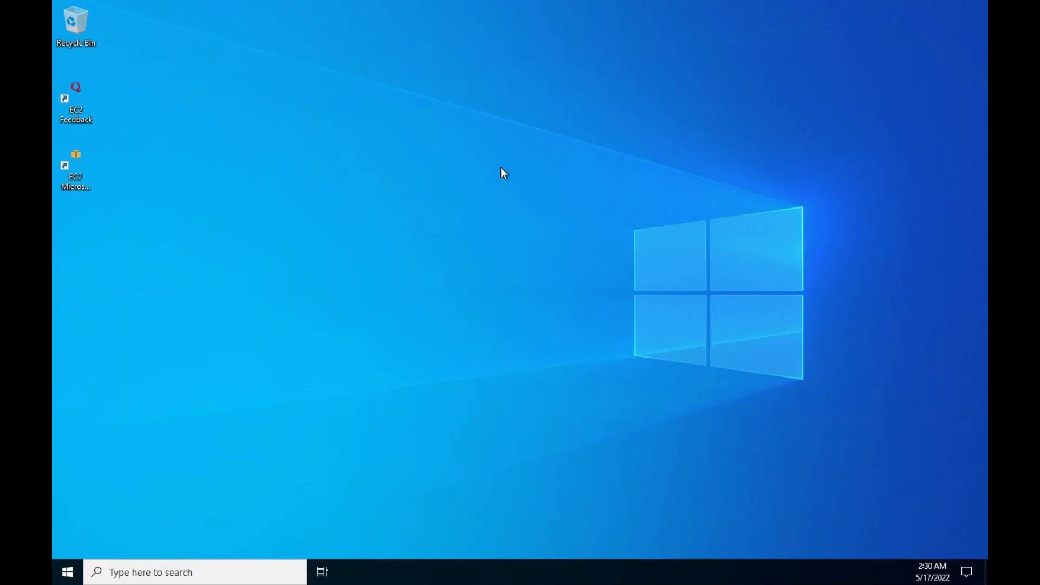
Step: Refresh the Windows Server desktop twice, then bring up the Start menu
right_click(430, 218)
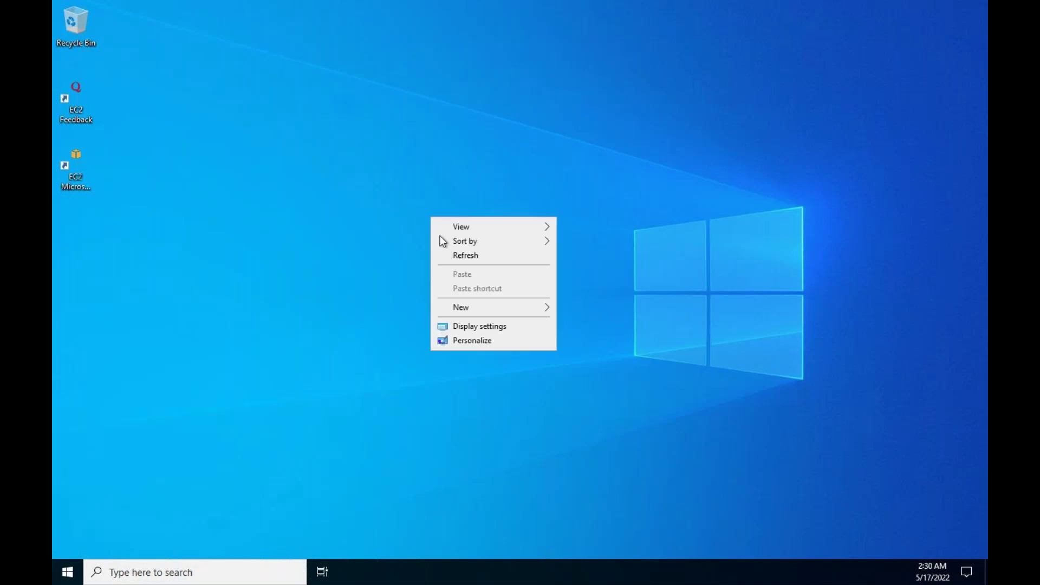
left_click(461, 259)
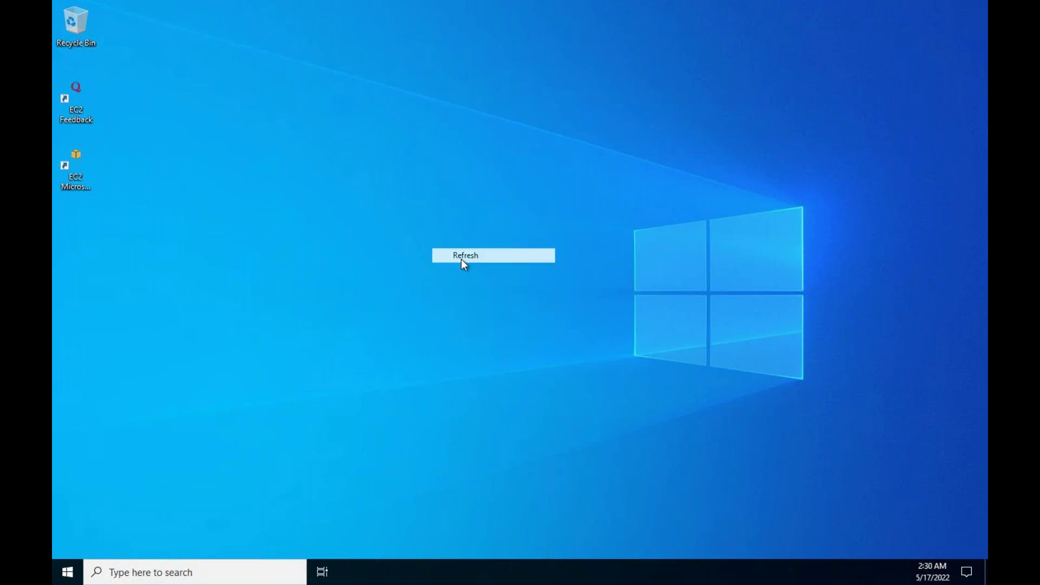
right_click(449, 170)
left_click(484, 210)
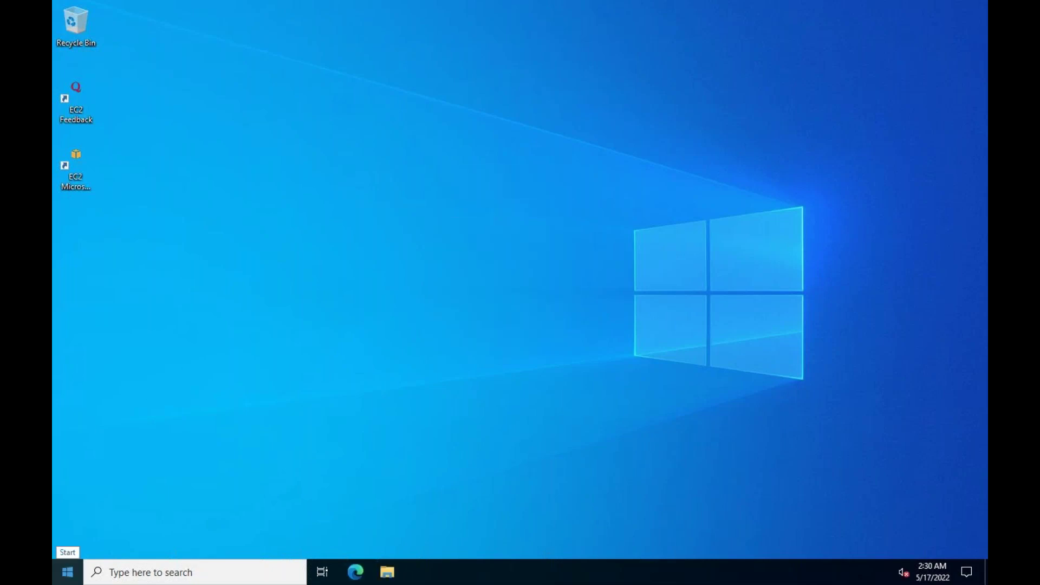
left_click(68, 572)
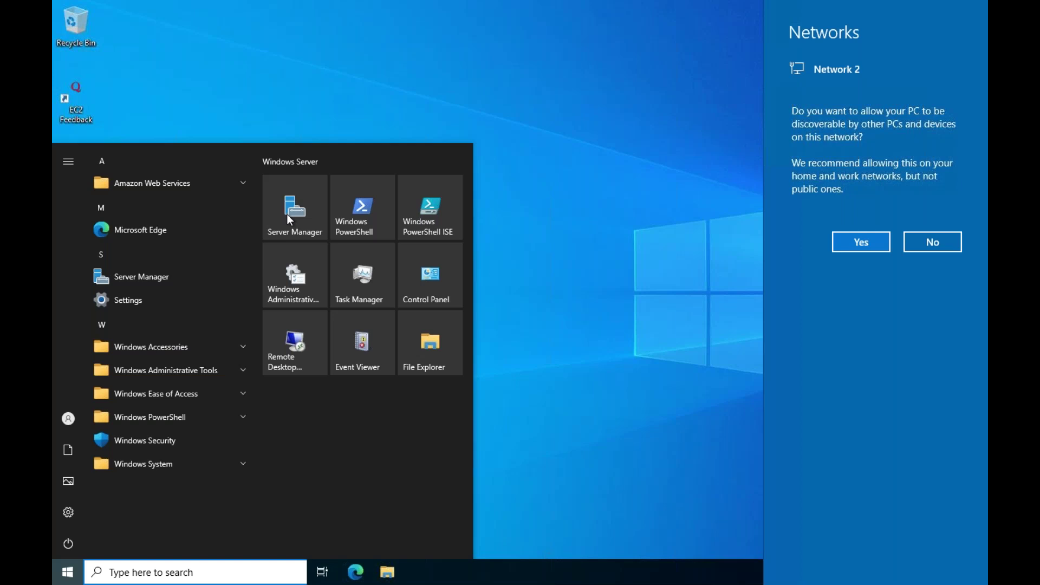
Step: Launch Server Manager from its Start menu tile
left_click(358, 208)
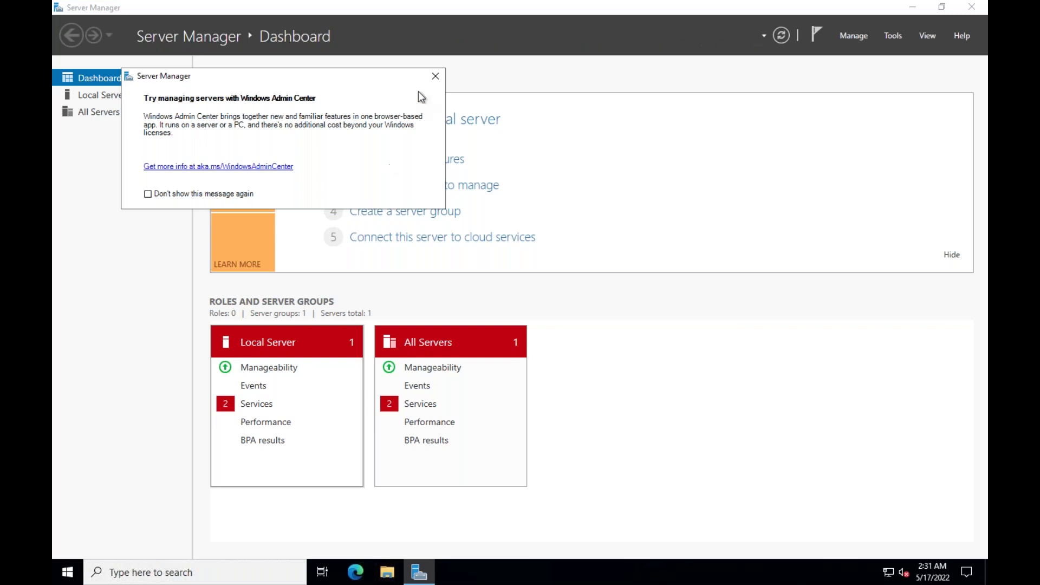
Step: Close the Windows Admin Center pop-up over the Server Manager dashboard
left_click(435, 76)
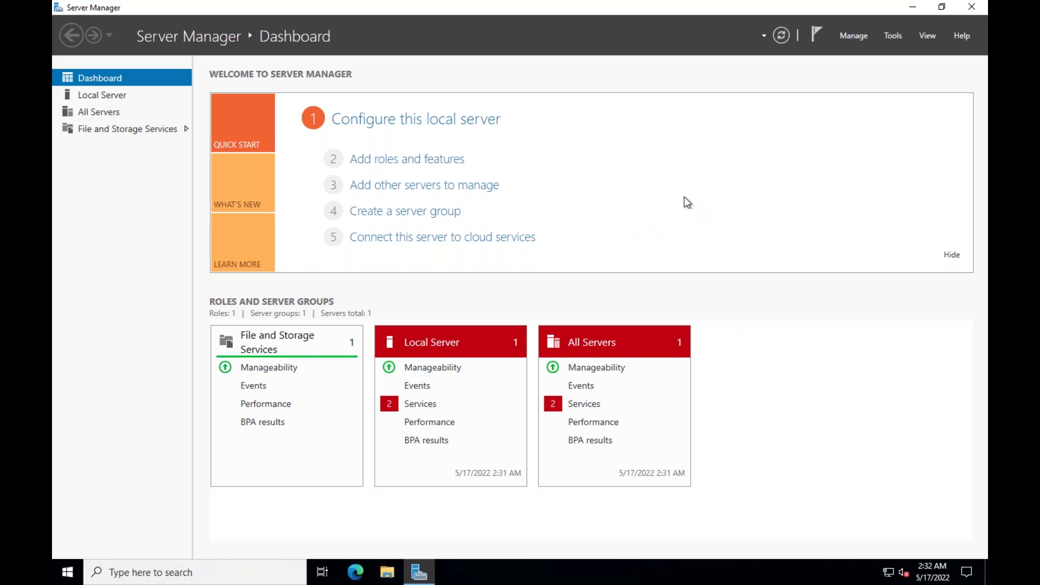
Step: Advance Add Roles and Features to Server Roles, keeping this server, and view the AD DS description
left_click(390, 160)
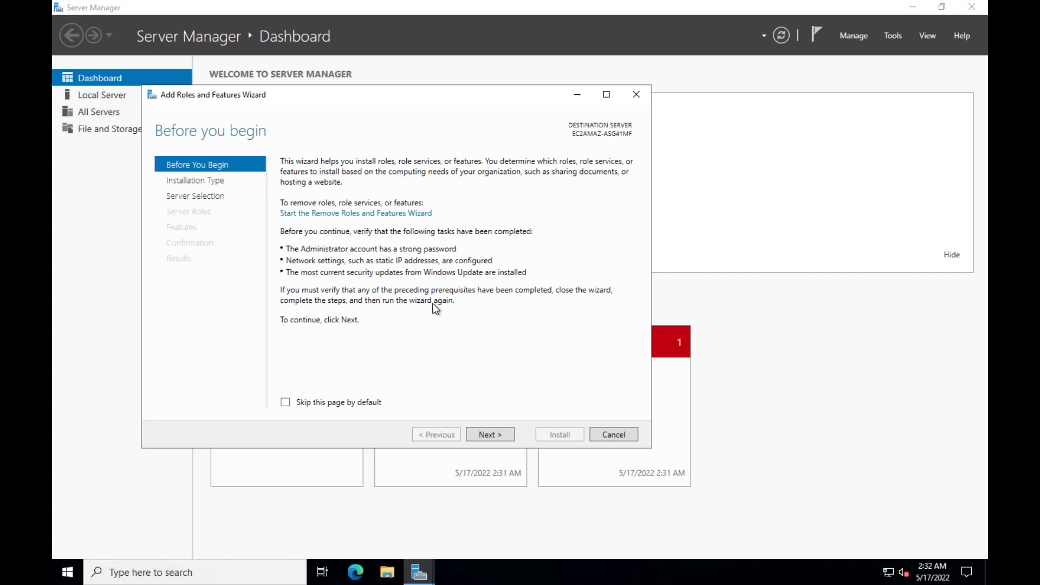
left_click(488, 436)
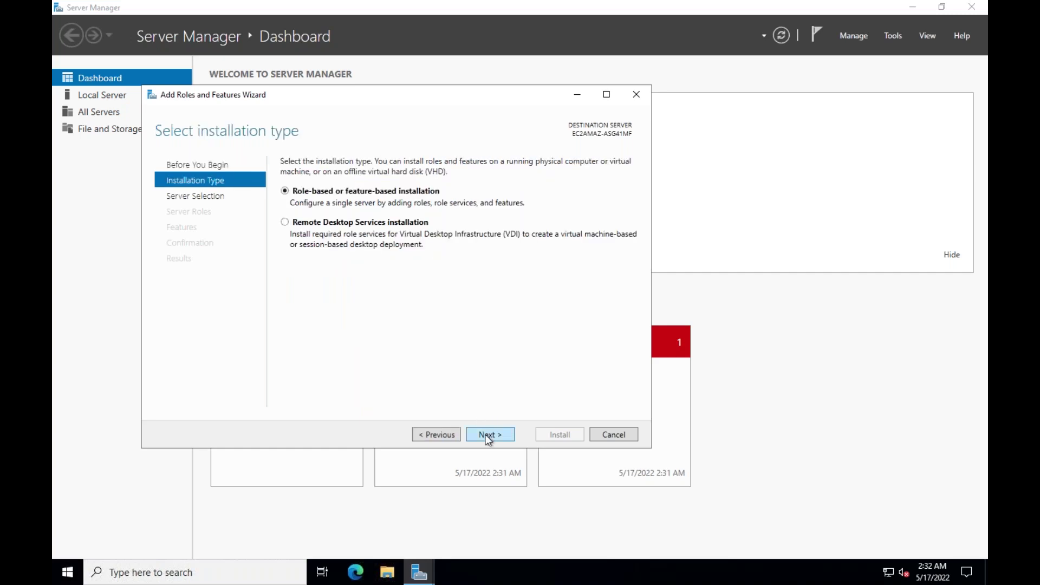
left_click(488, 436)
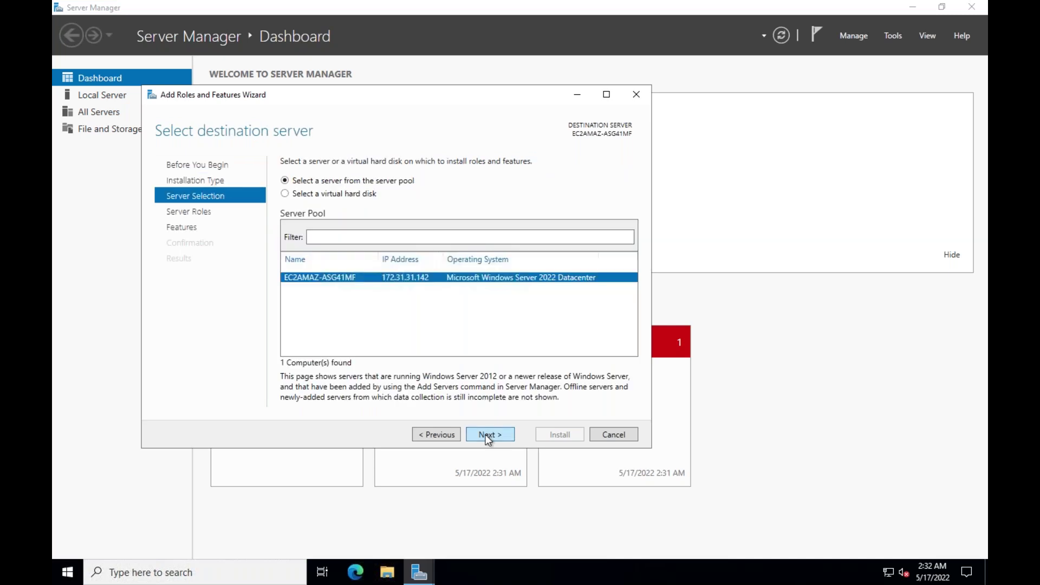
left_click(488, 436)
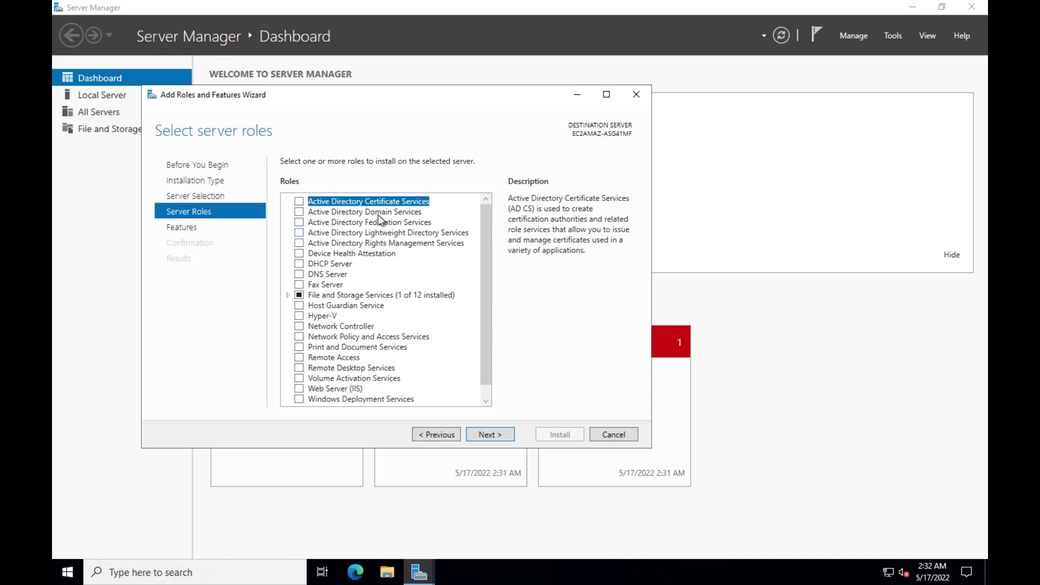
left_click(379, 214)
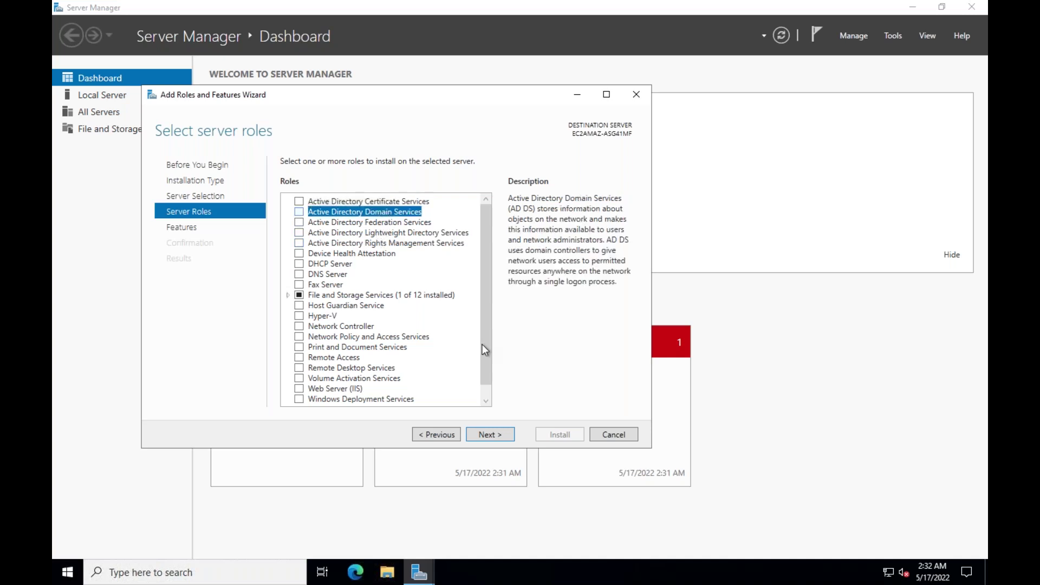
Step: Check Active Directory Domain Services with its management tools and continue to Confirmation
left_click(299, 211)
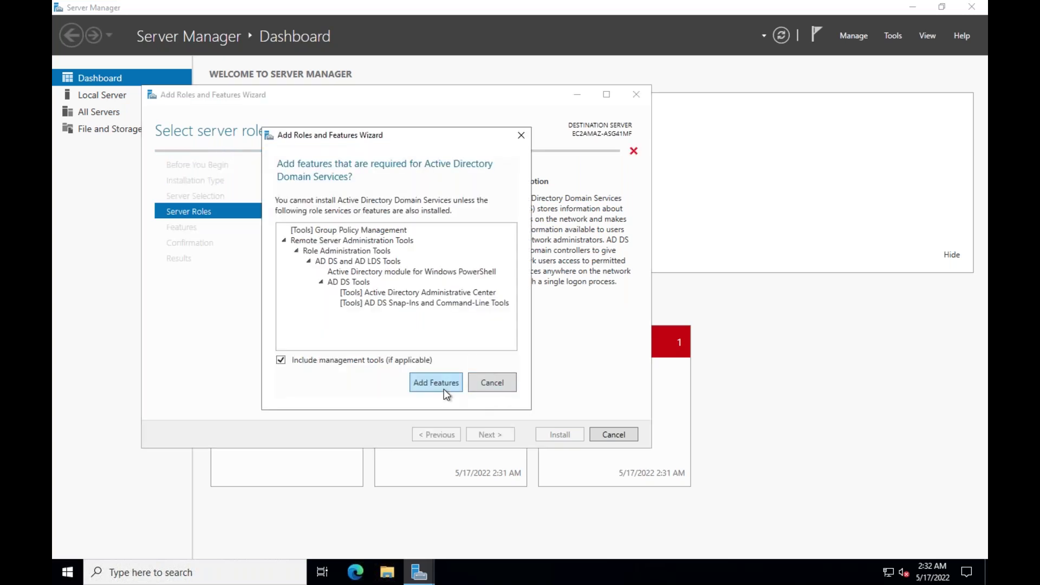
left_click(443, 389)
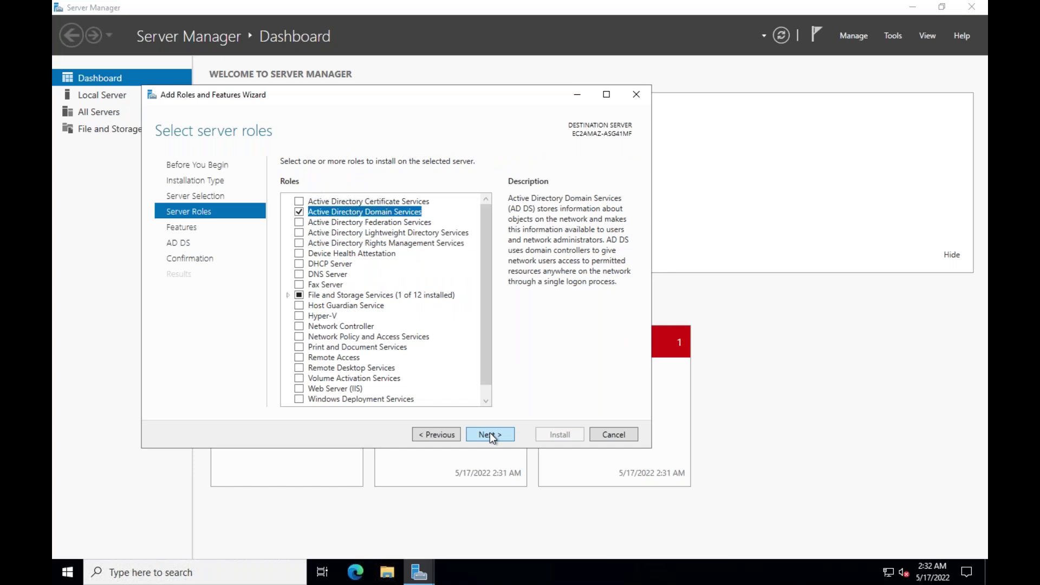
left_click(490, 434)
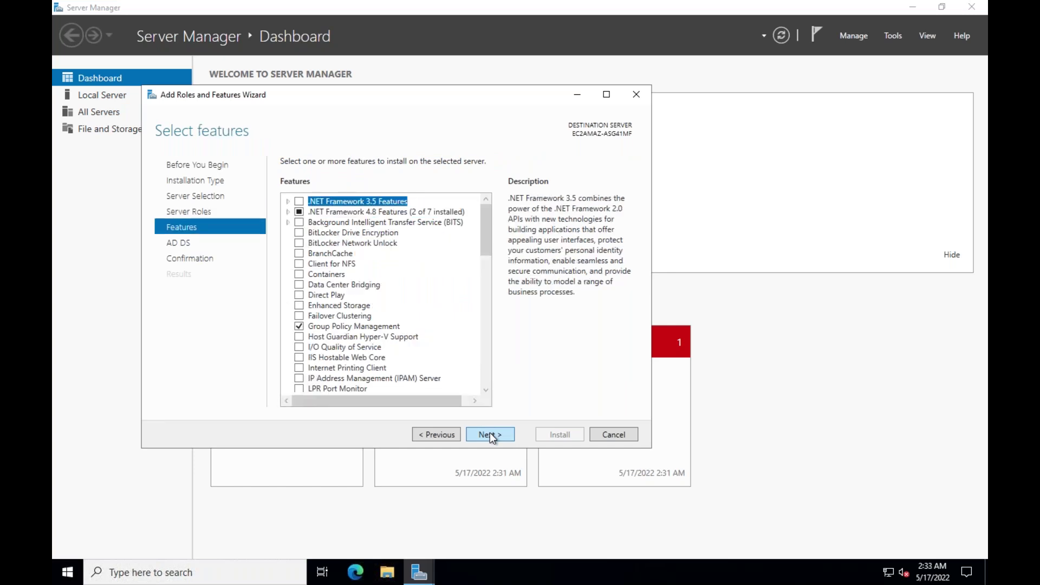
left_click(489, 434)
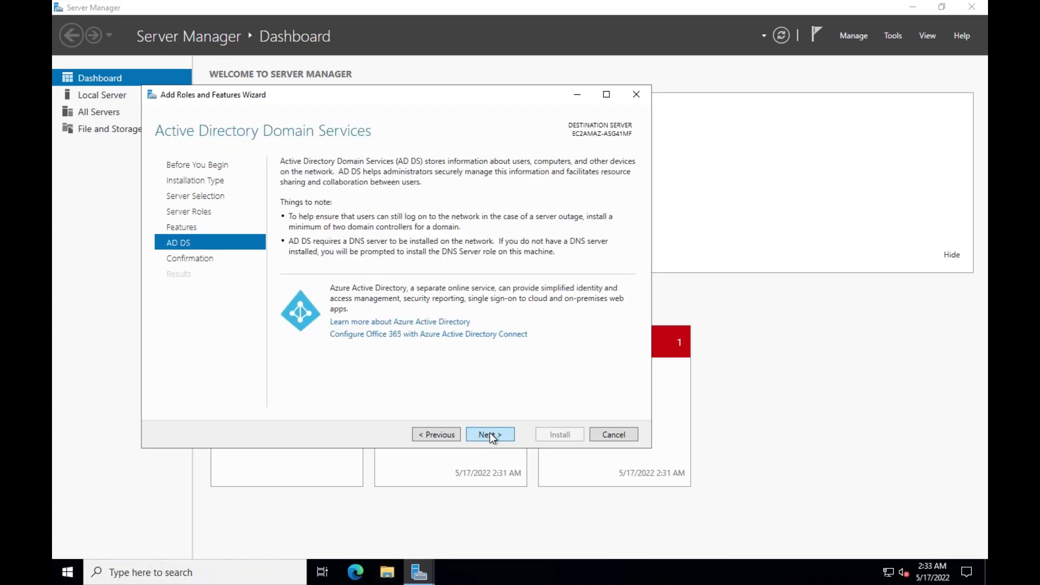
left_click(490, 434)
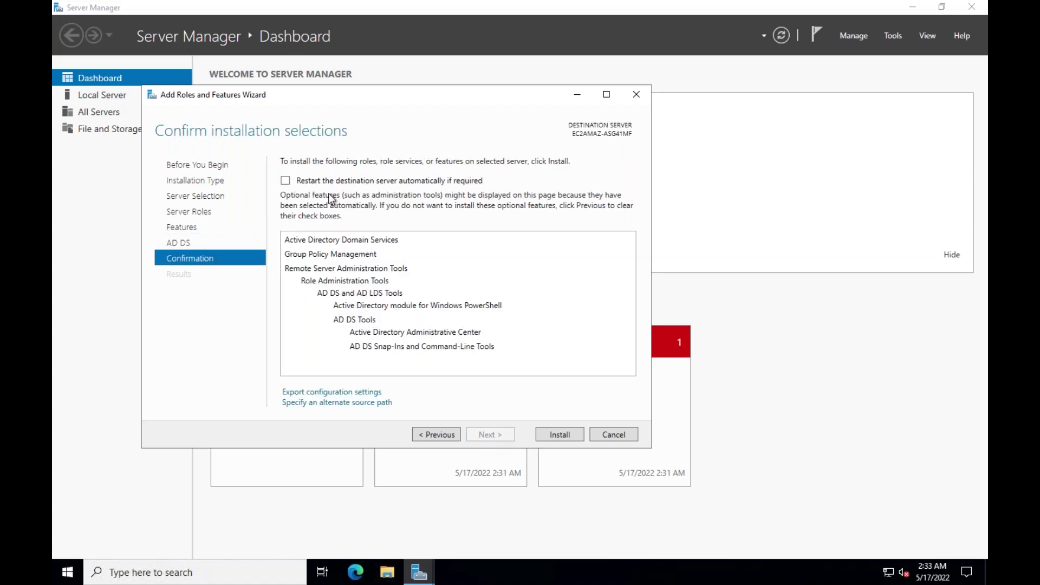
Step: Allow automatic restarts and install Active Directory Domain Services until it succeeds
left_click(286, 181)
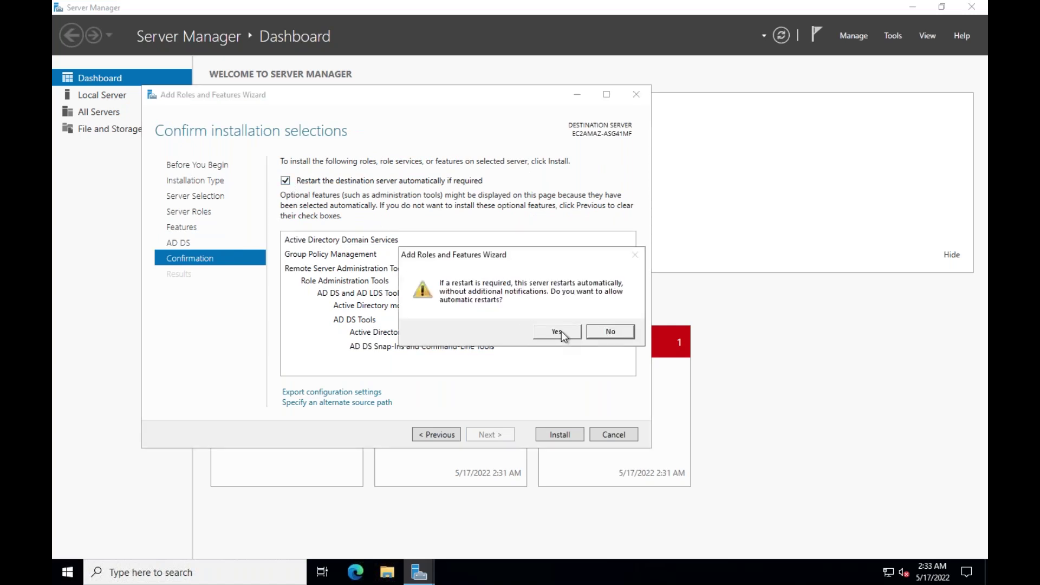
left_click(557, 331)
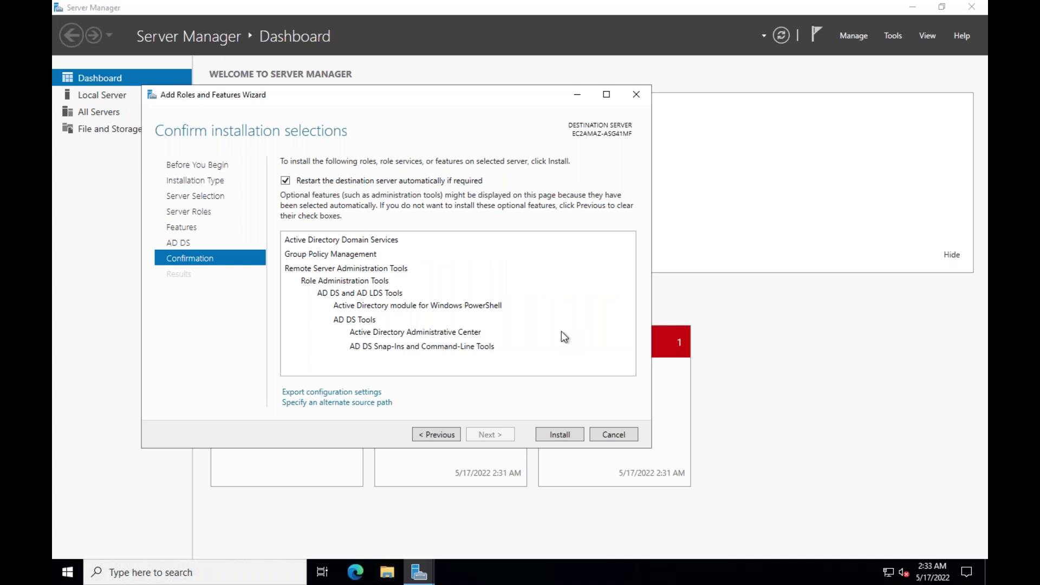
left_click(552, 436)
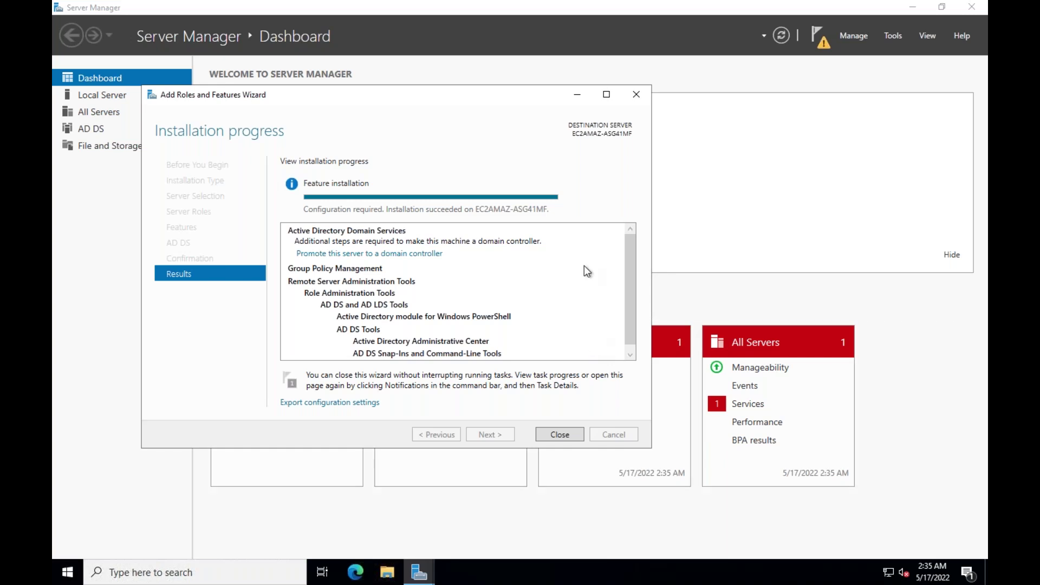
Step: Close the finished wizard and choose 'Promote this server to a domain controller' from notifications
left_click(573, 436)
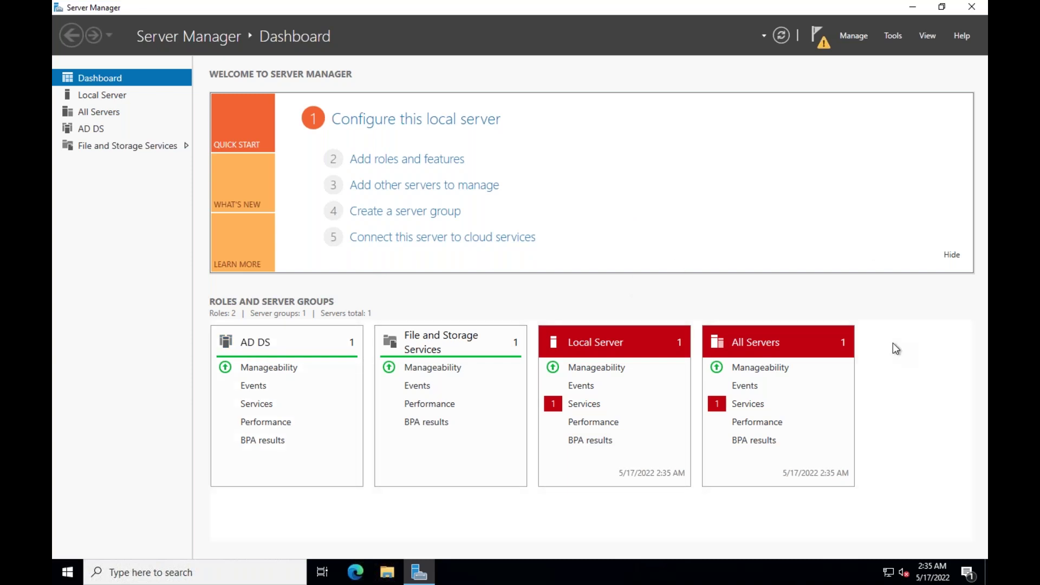
left_click(820, 43)
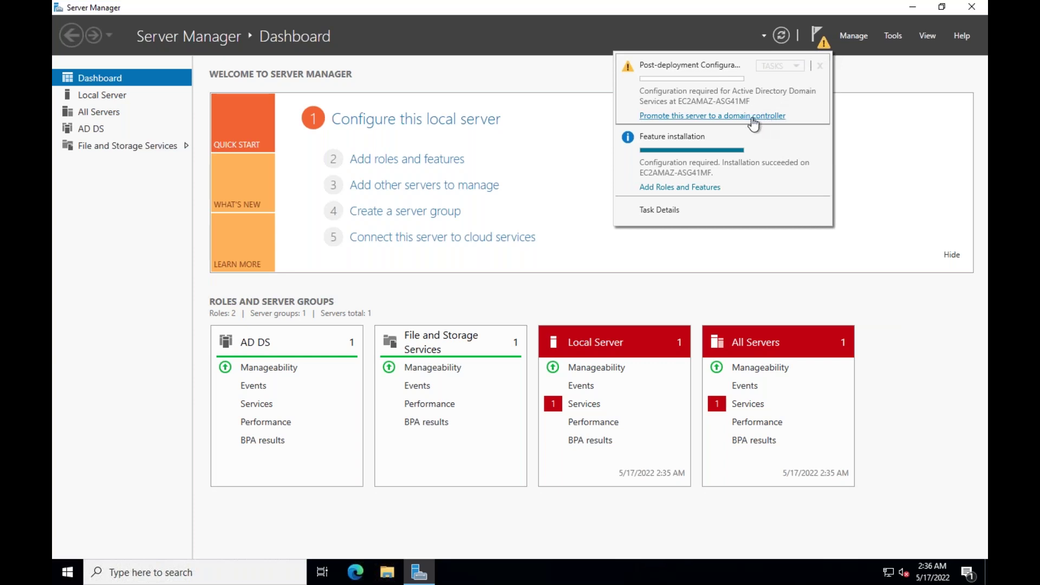
left_click(752, 118)
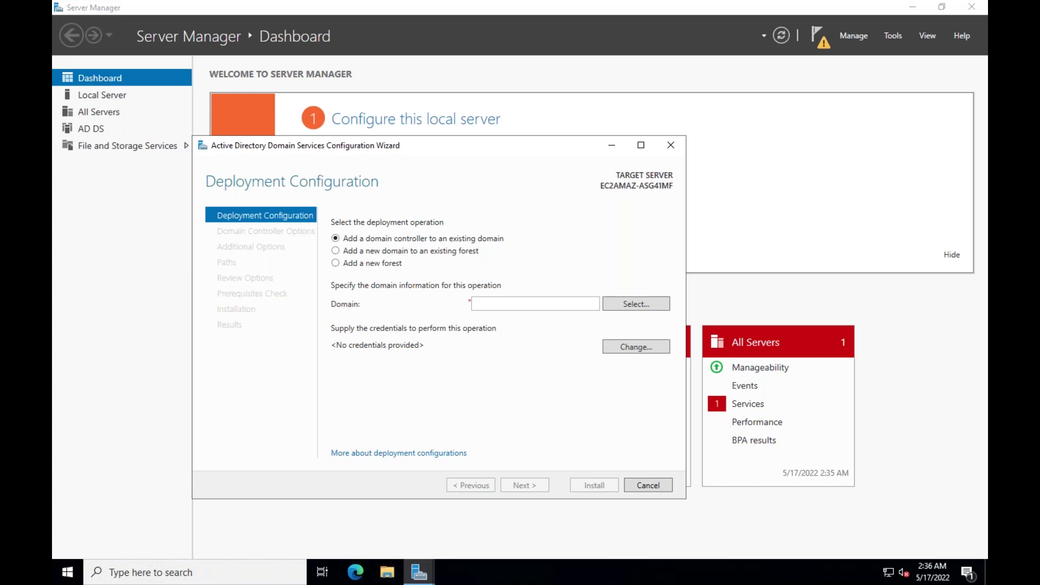
Step: Choose 'Add a new forest' with root domain name test.com
left_click(372, 265)
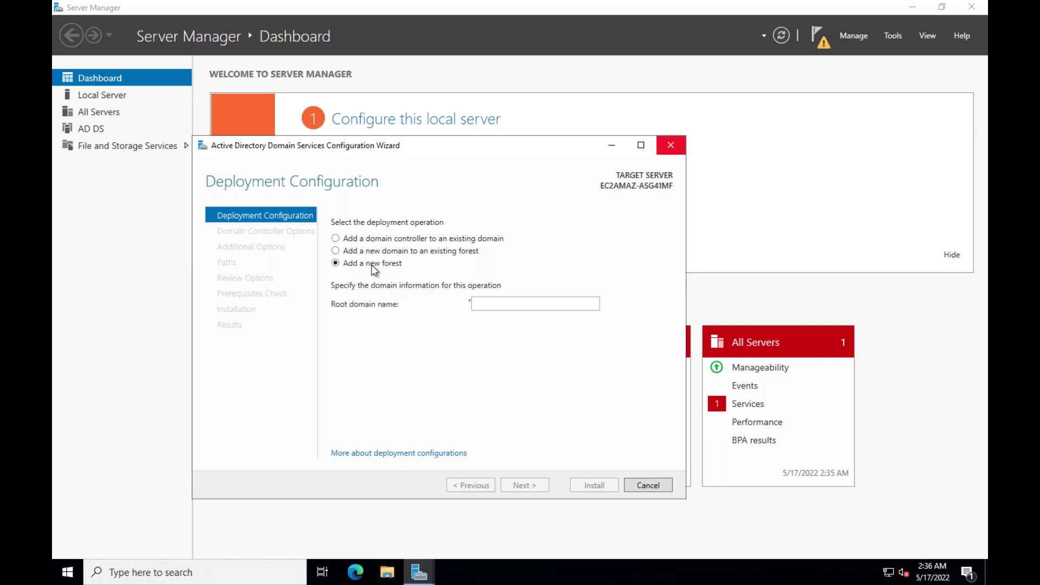
left_click(501, 302)
type("tex")
type("t.co")
type("m")
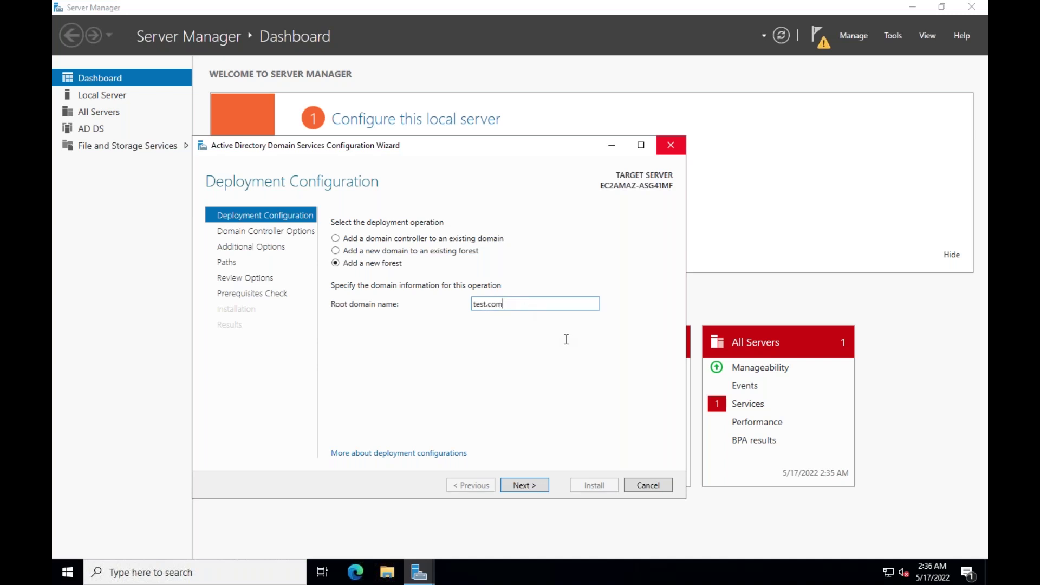
Step: Keep default domain controller options, enter and confirm the DSRM password, and continue to DNS Options
left_click(524, 485)
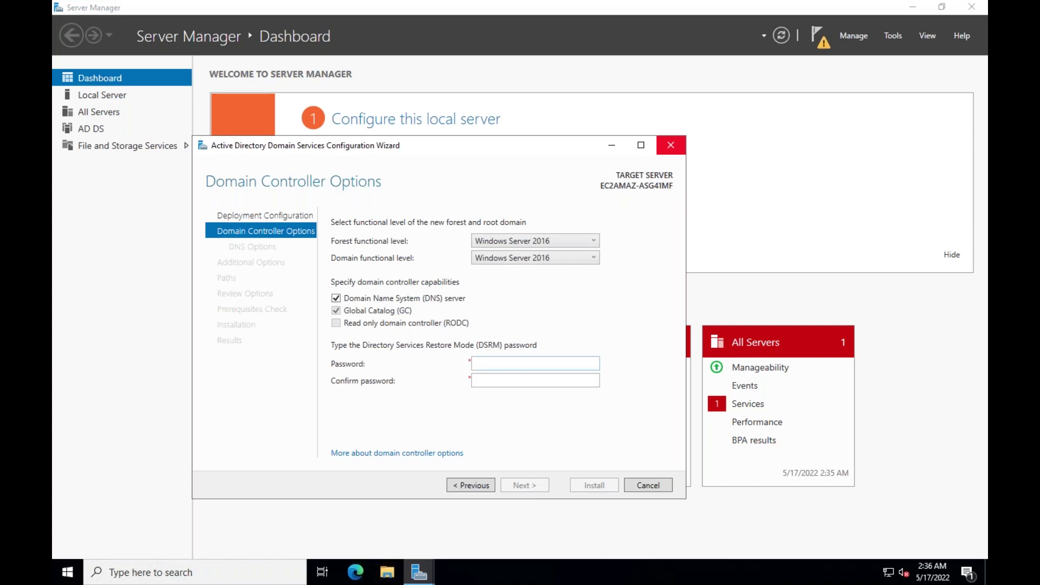
type("••••••")
key("BackSpace")
key("BackSpace")
key("BackSpace")
key("BackSpace")
key("BackSpace")
key("BackSpace")
type("••••••••••")
left_click(535, 381)
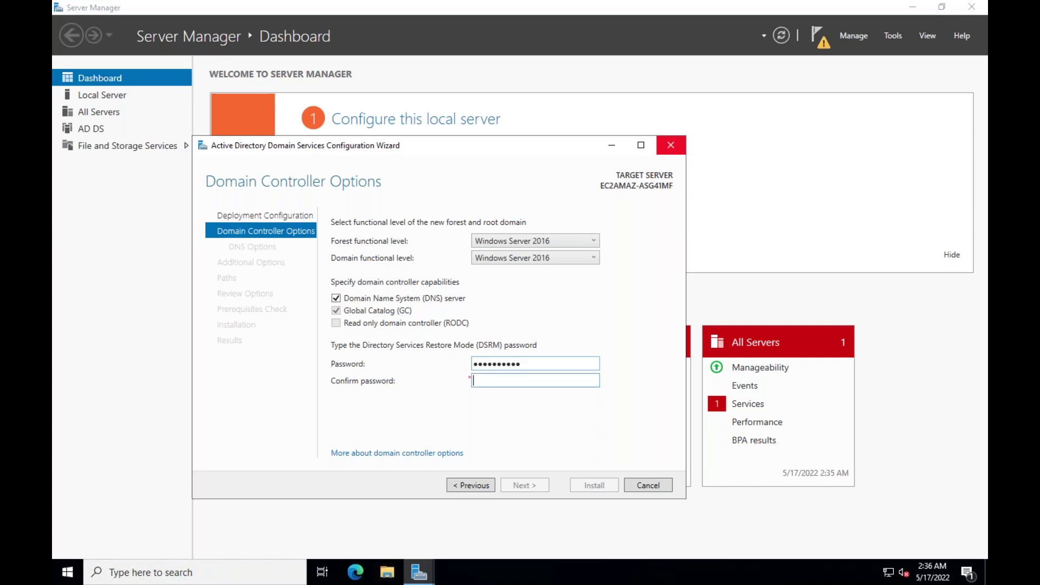
type("••••••••••")
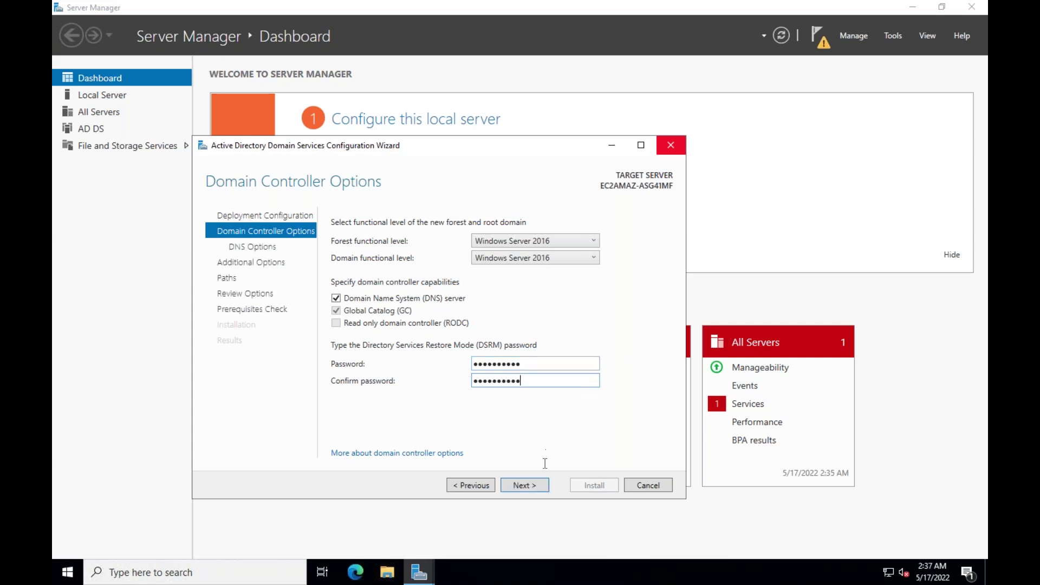
left_click(523, 485)
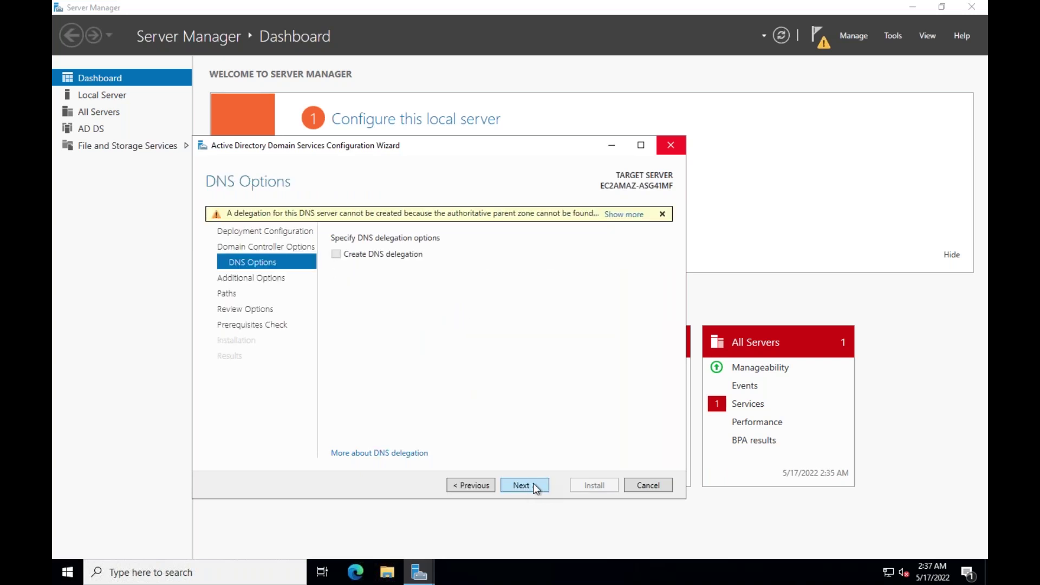
Step: Skip DNS delegation, keep NetBIOS name TEST and the default folders, and pass prerequisite checks
left_click(533, 483)
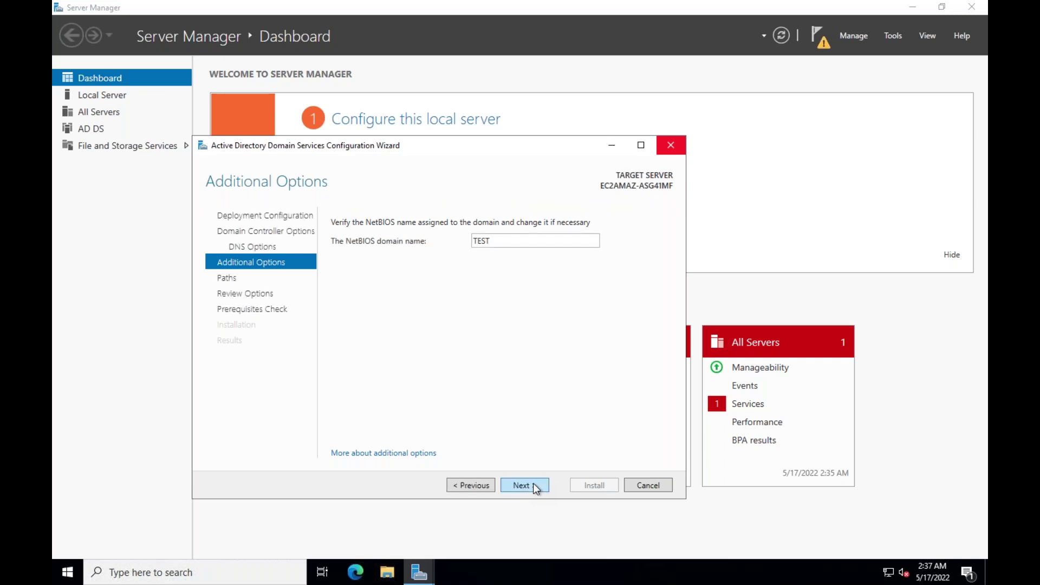
left_click(534, 484)
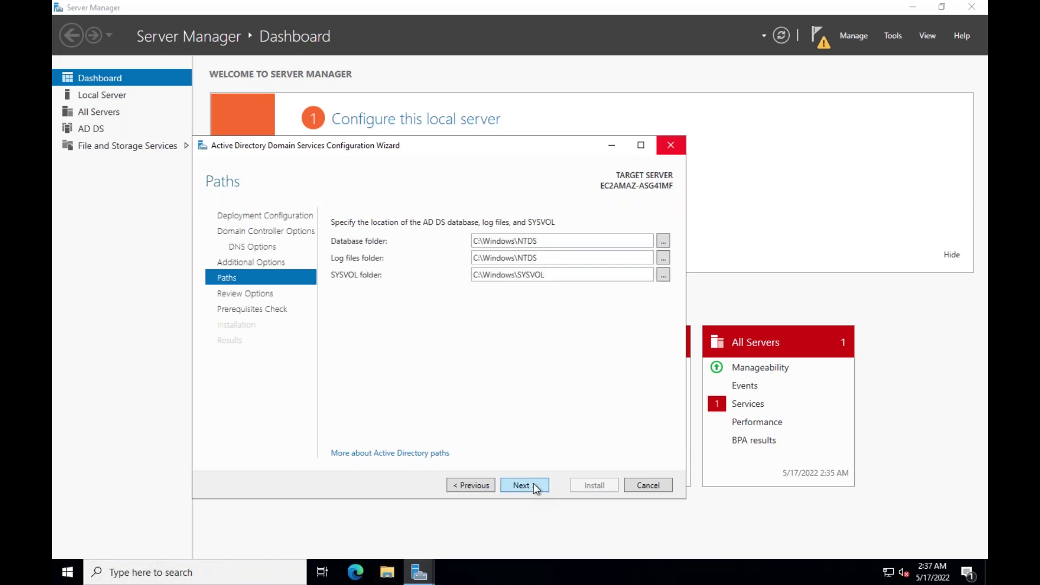
left_click(532, 484)
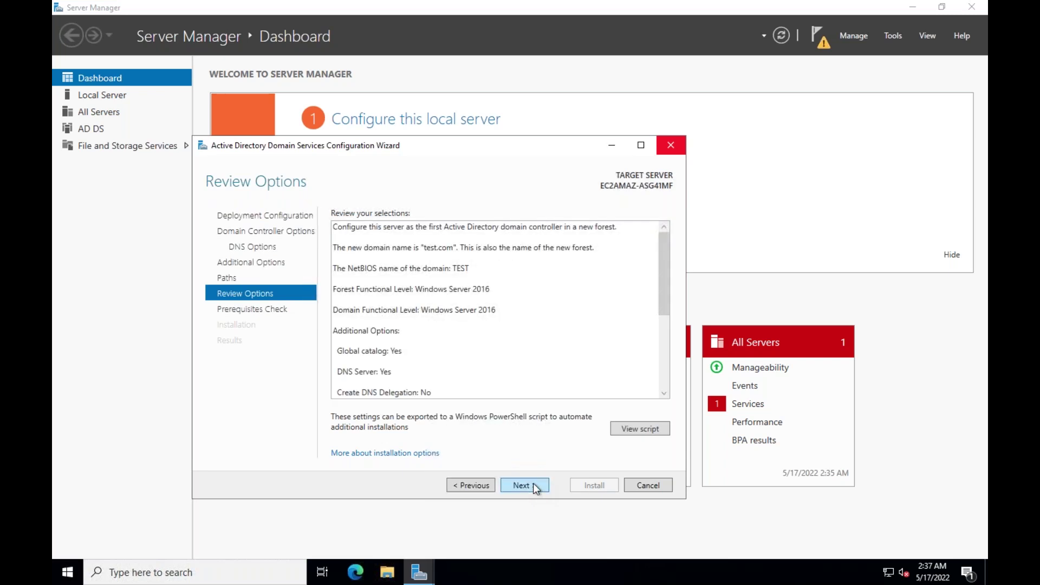
left_click(533, 484)
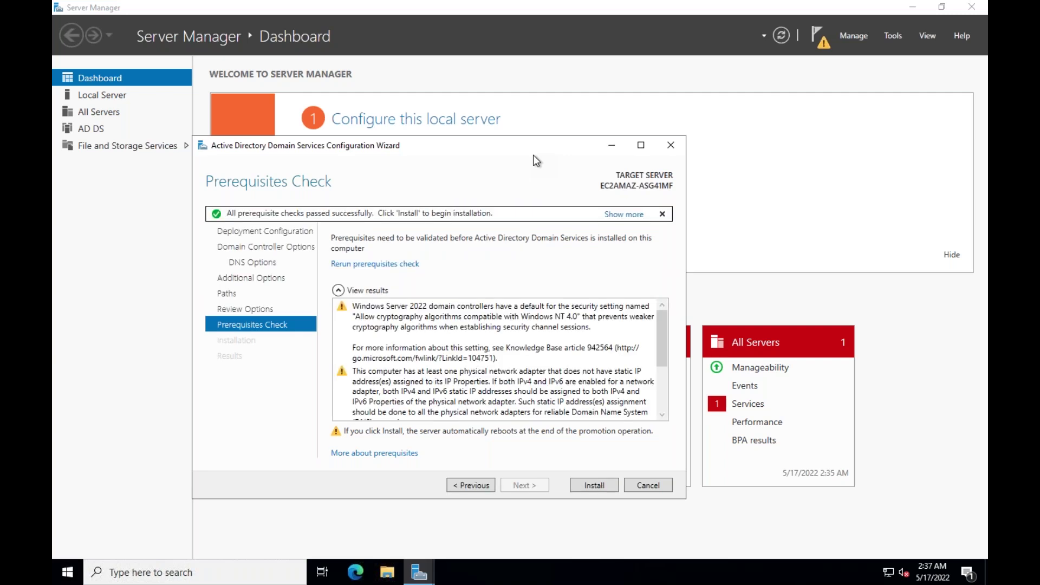
Step: Install the test.com domain controller and wait for the sign-out restart notice
left_click(594, 485)
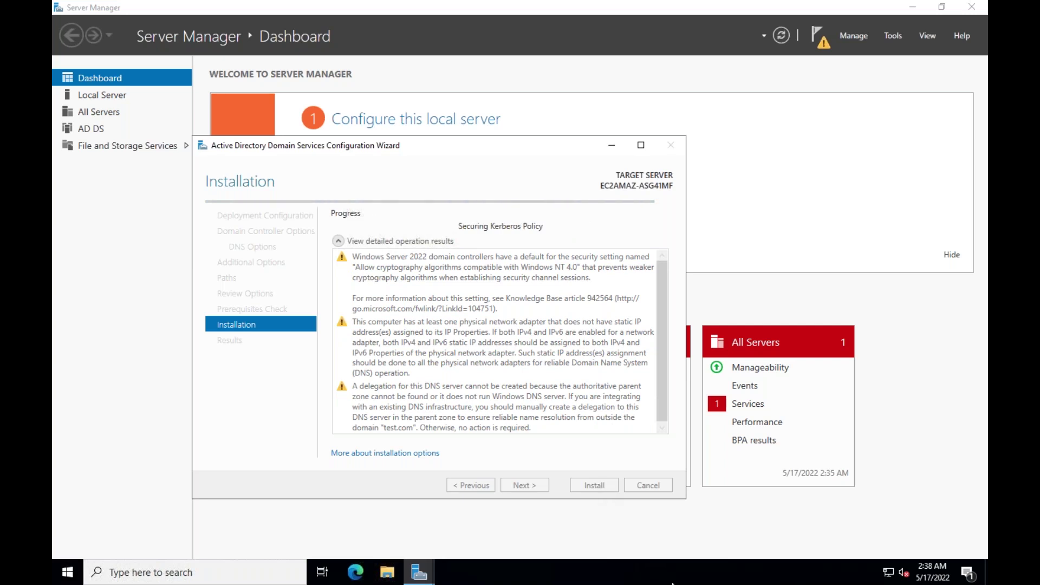
mouse_move(766, 577)
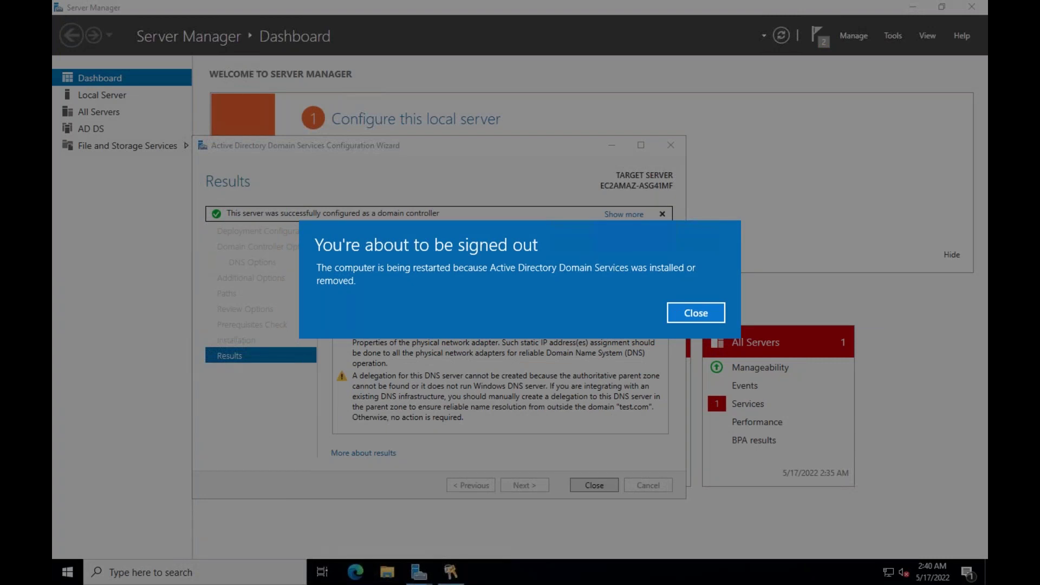
Step: Close the sign-out notice so the server restarts, then dismiss the session-disconnected error
left_click(686, 312)
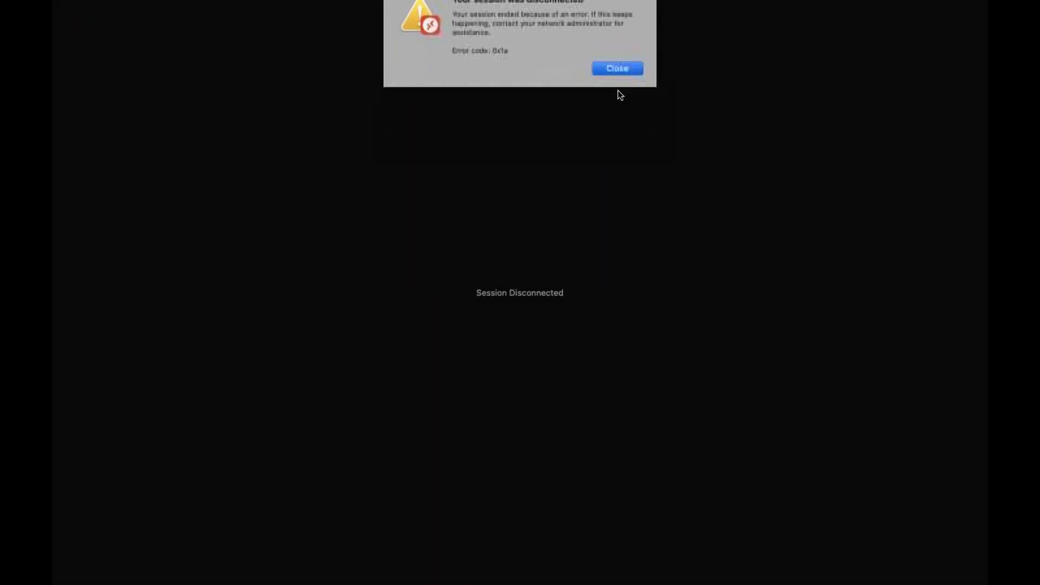
key("Return")
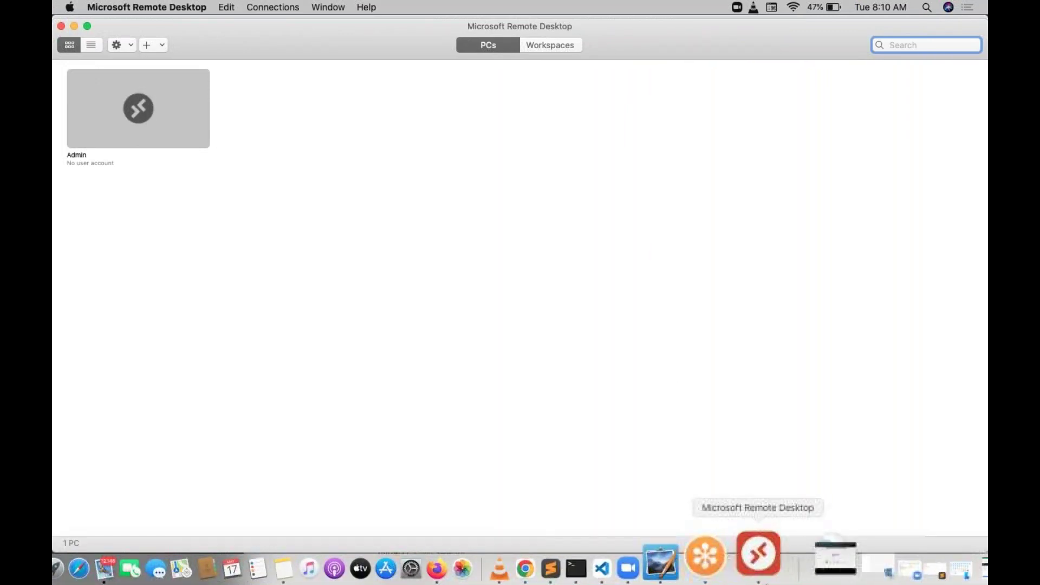
Step: Quit Remote Desktop and move the old RDP file on the desktop to the Bin
right_click(765, 560)
left_click(787, 506)
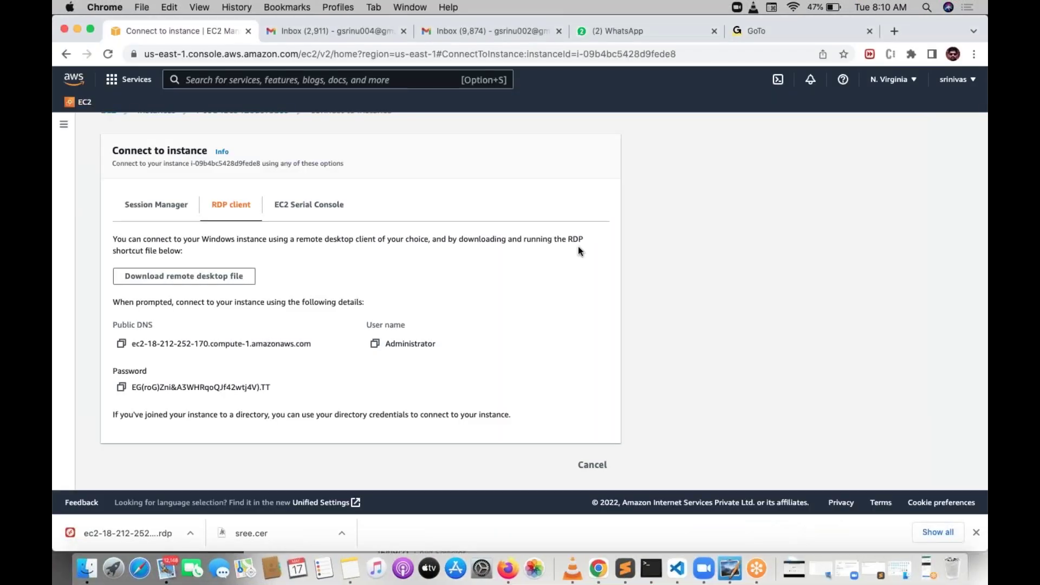
left_click(76, 29)
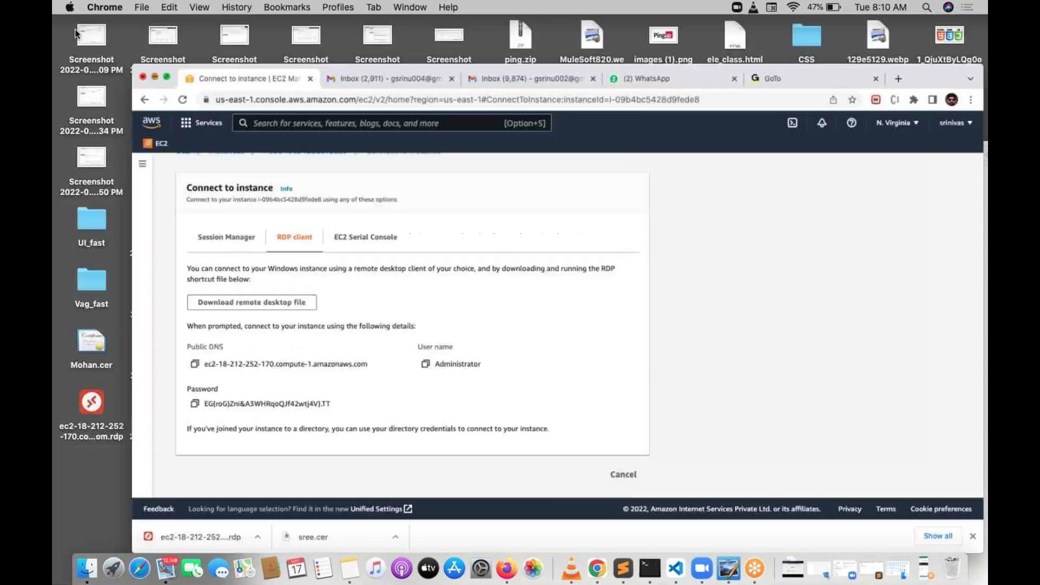
left_click(98, 388)
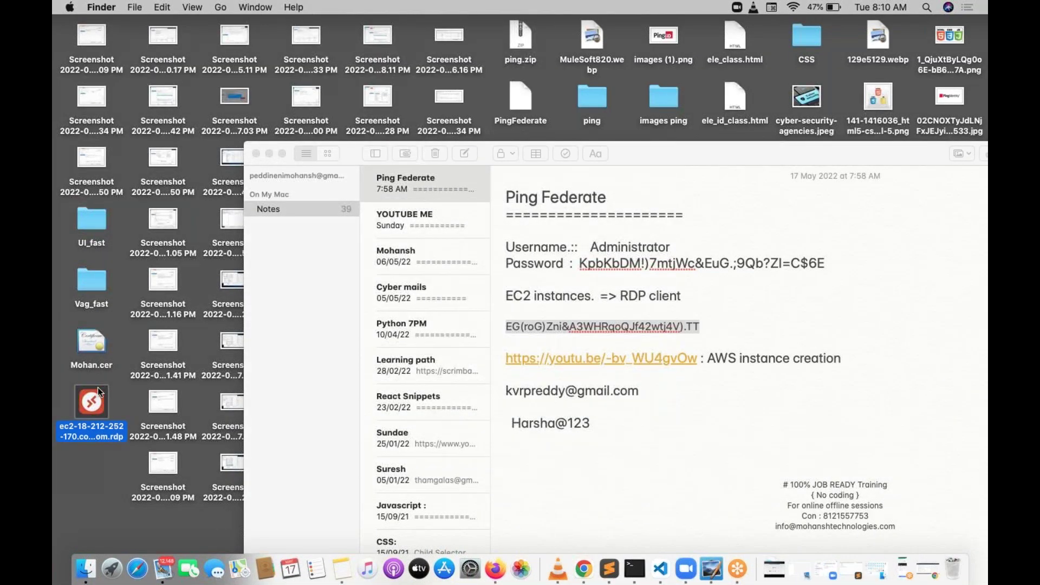
right_click(98, 388)
left_click(169, 295)
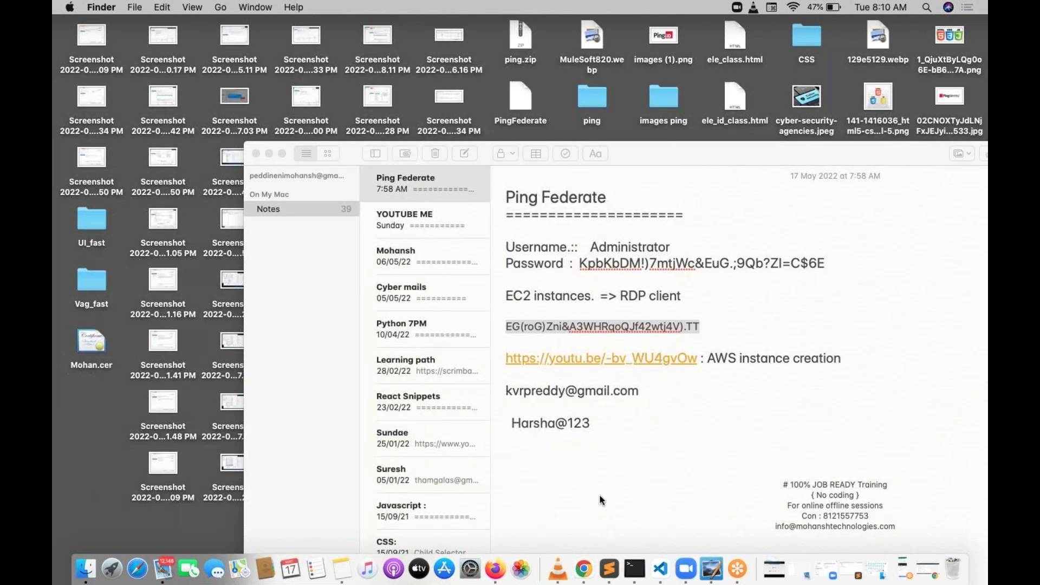
Step: Download a fresh remote desktop file from the instance connect page, save it and launch it
left_click(597, 567)
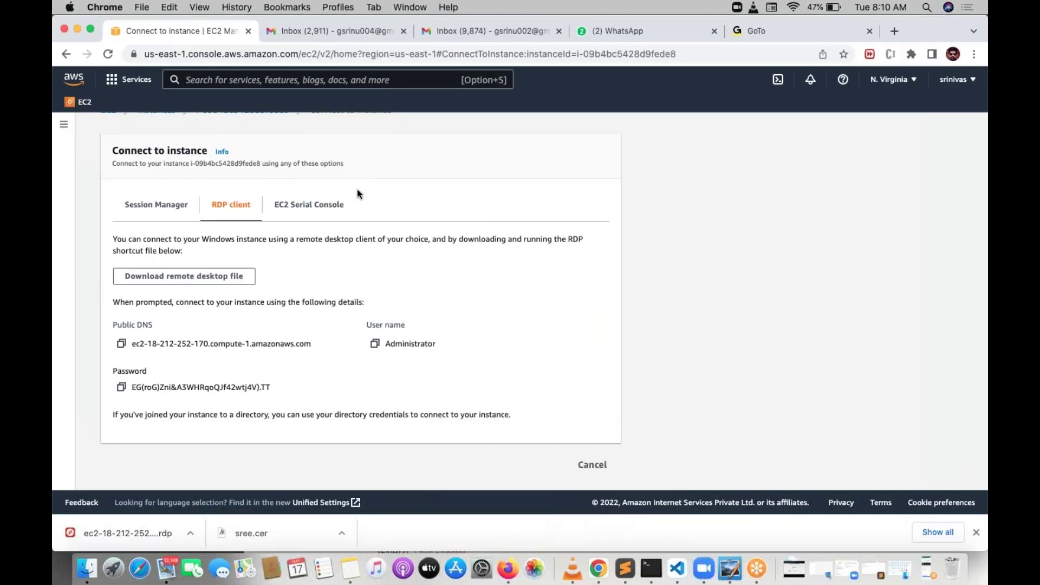
left_click(226, 281)
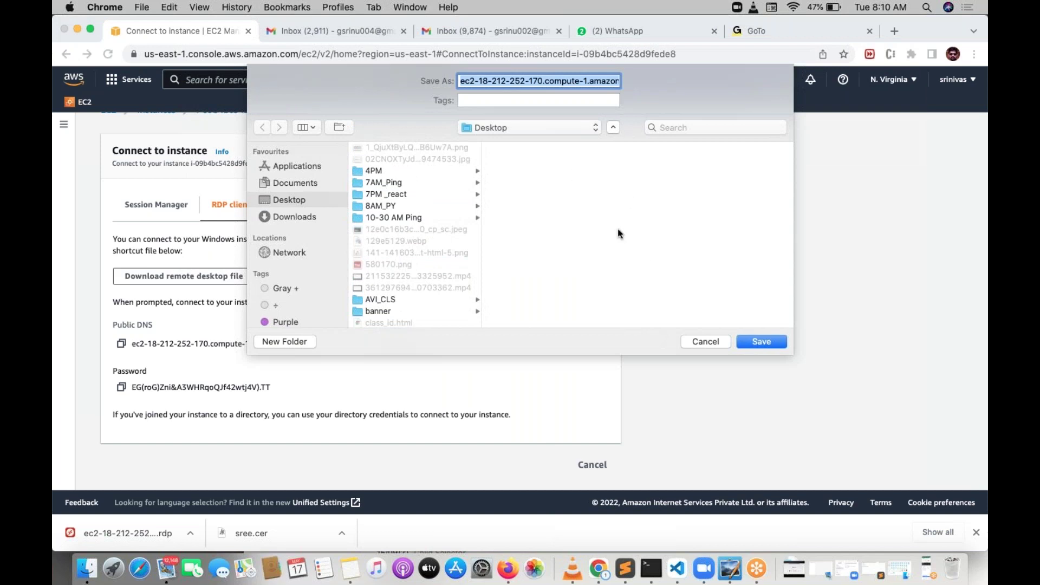
left_click(772, 339)
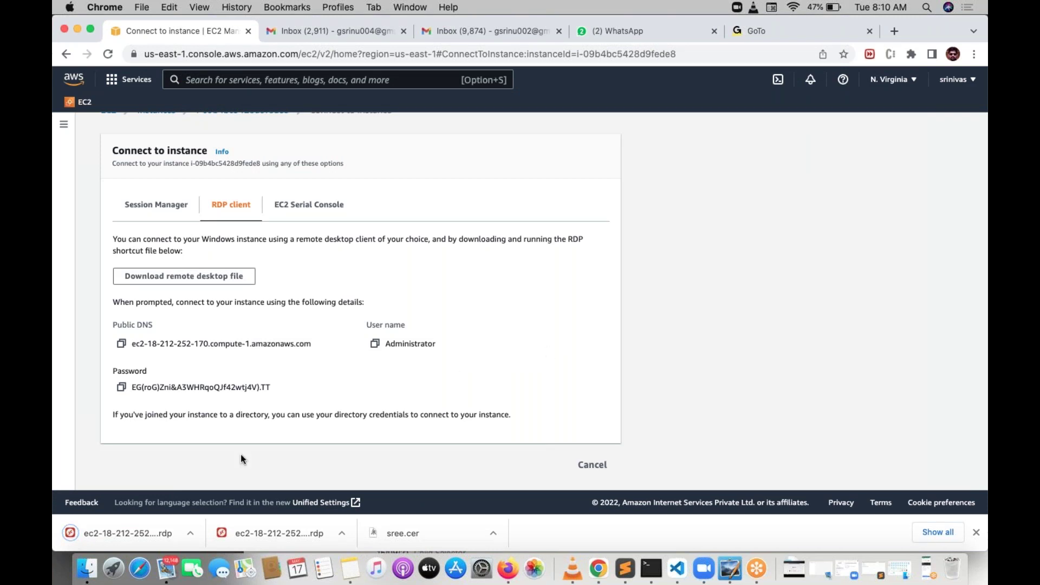
left_click(143, 530)
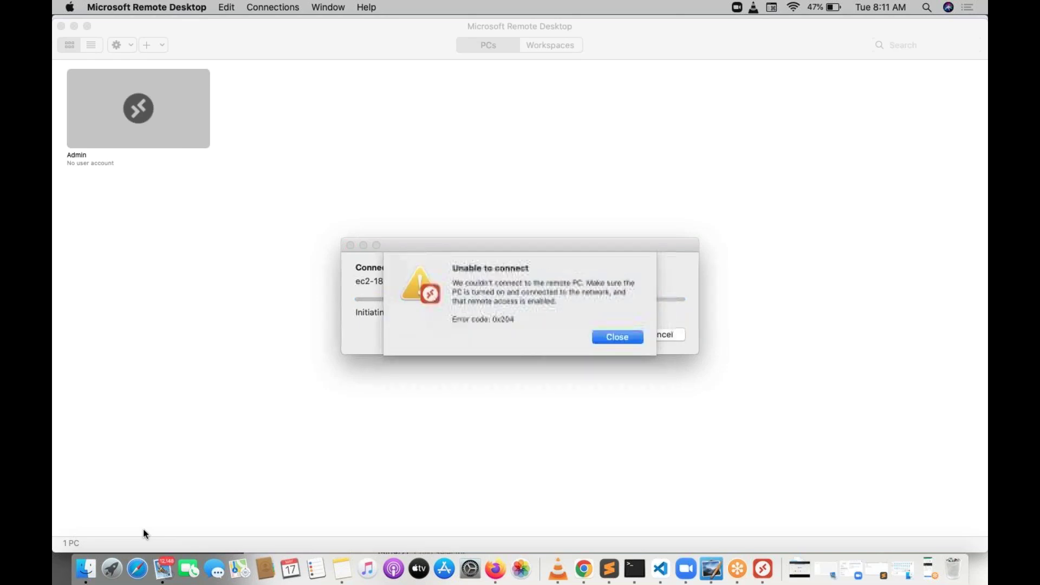
Step: Dismiss the unable-to-connect error, quit Remote Desktop, and move the failed RDP file to the Bin
left_click(617, 337)
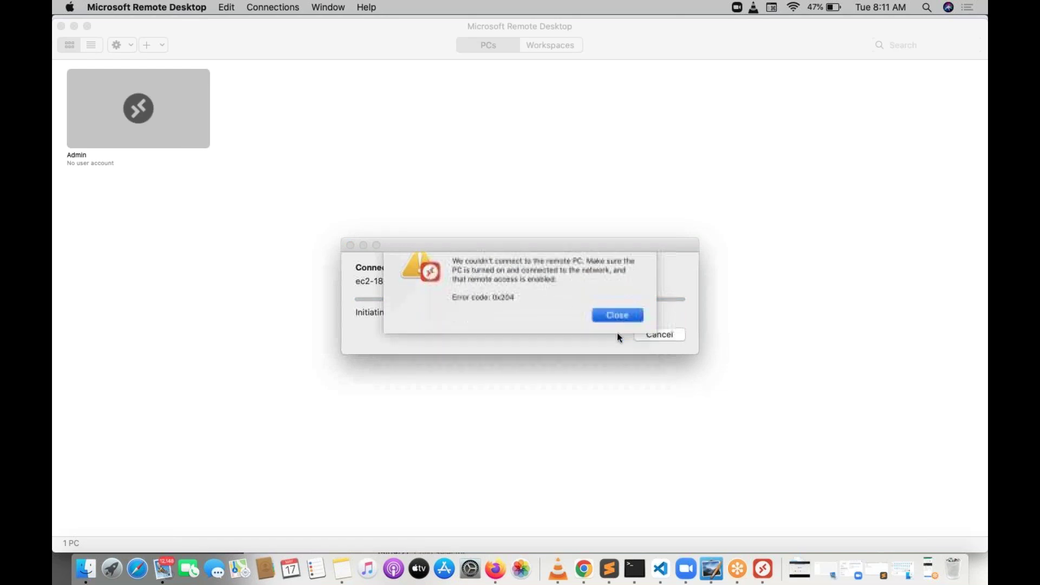
right_click(759, 570)
left_click(769, 498)
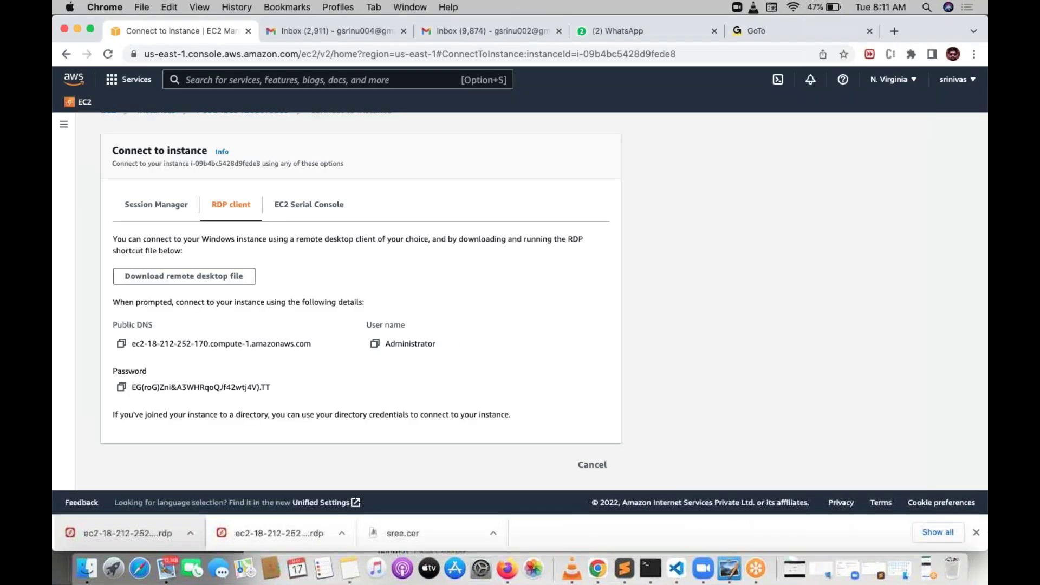
left_click(76, 29)
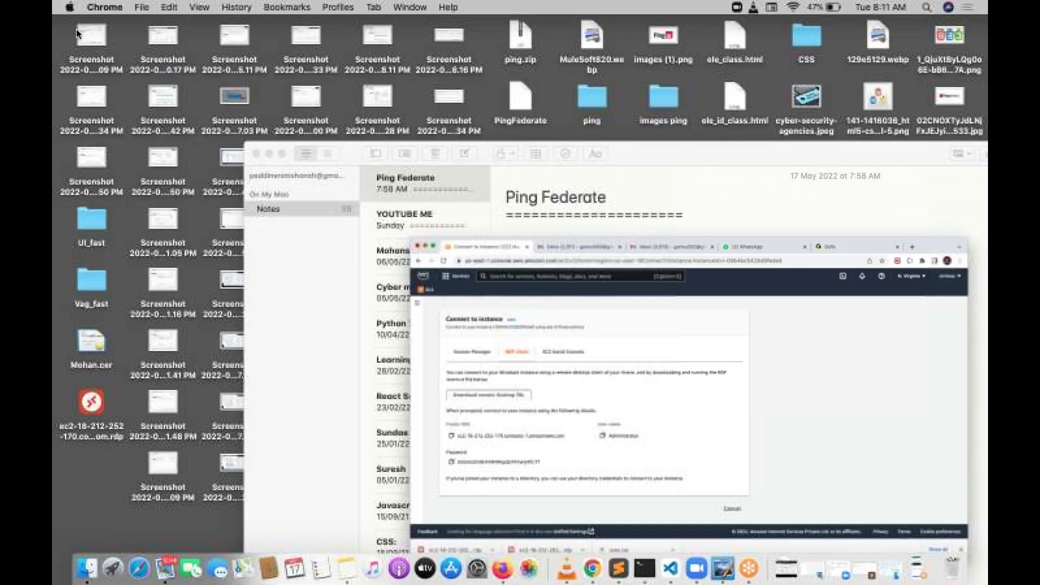
left_click(99, 404)
right_click(99, 404)
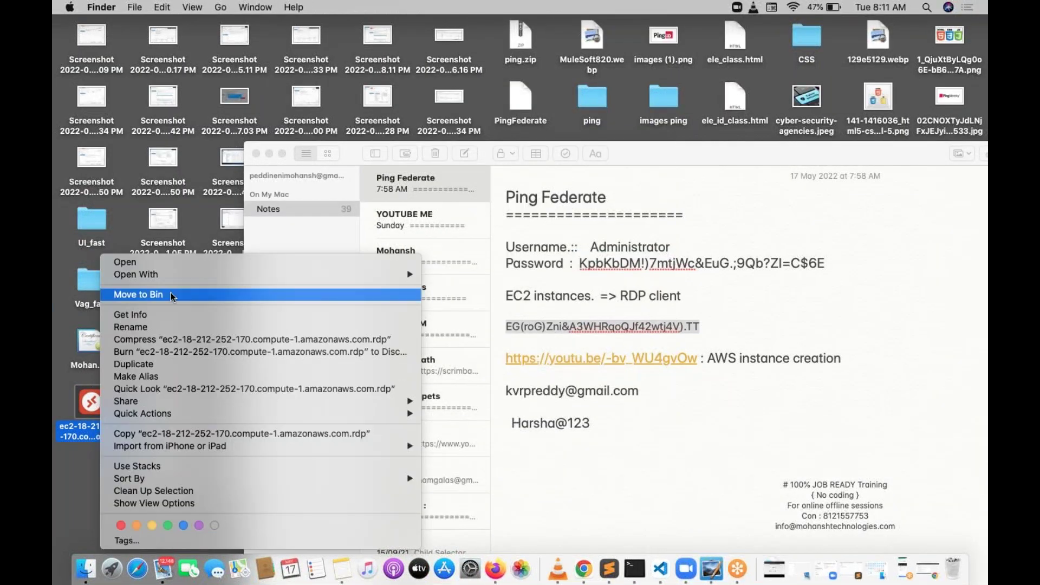
left_click(170, 294)
Step: Move and enlarge the Notes window, then return to the EC2 RDP connection page
left_click_drag(851, 146, 623, 129)
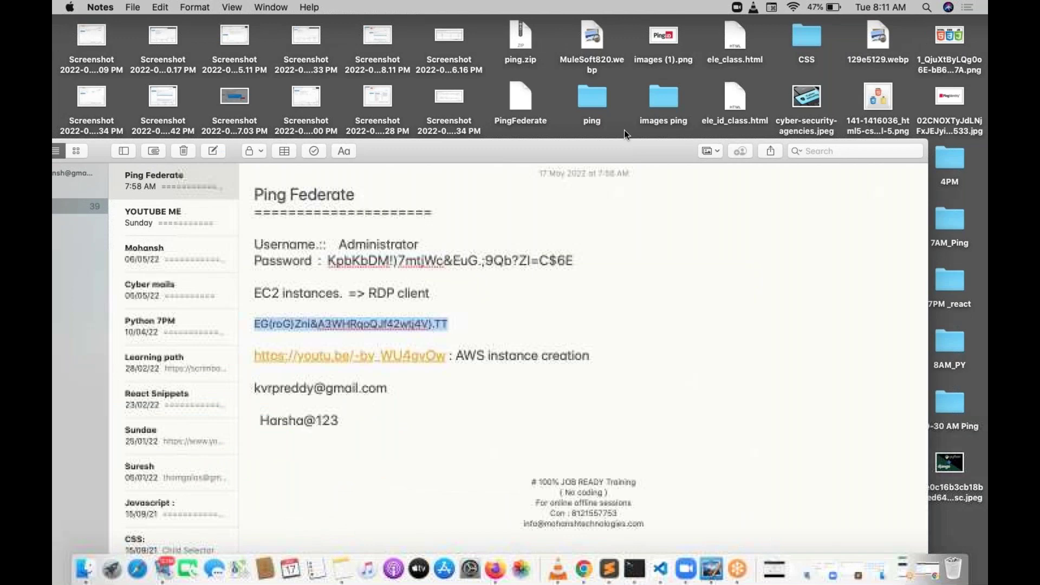
double_click(624, 129)
left_click(592, 566)
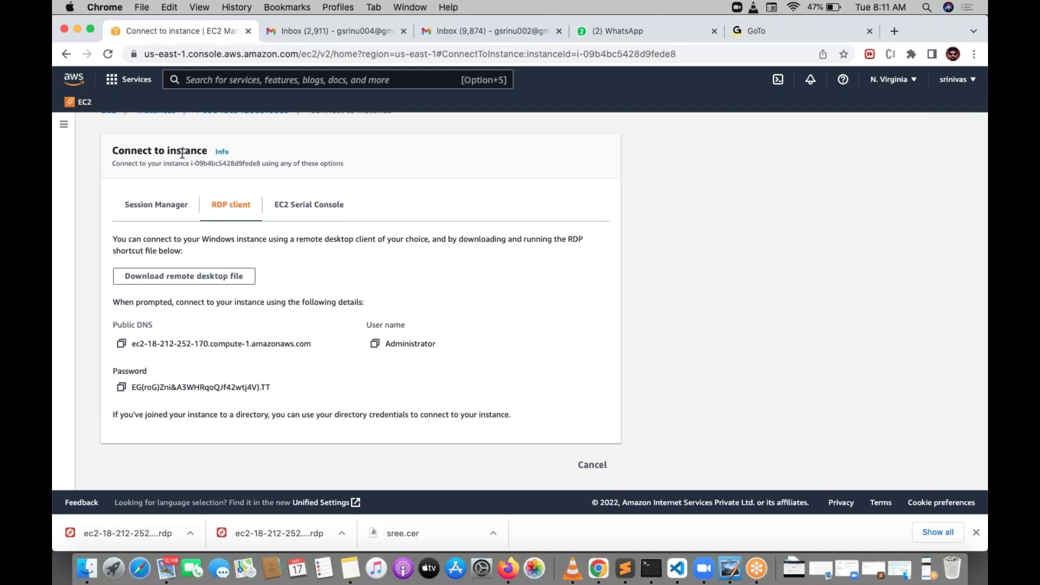
Step: Open the EC2 Instances list, refresh it, and select running instance i-09b4bc5428d9fede8
left_click(91, 108)
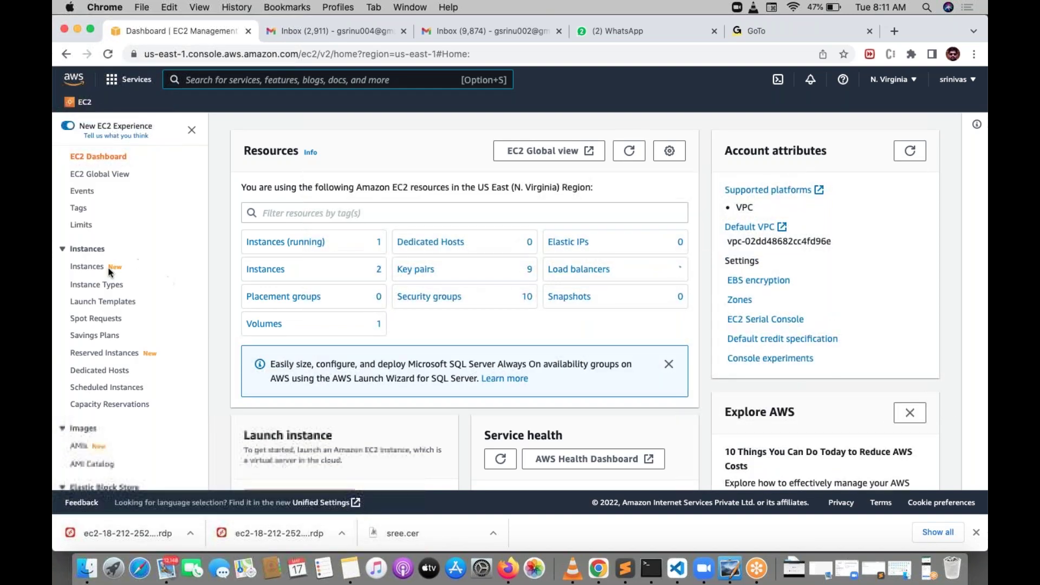
left_click(87, 266)
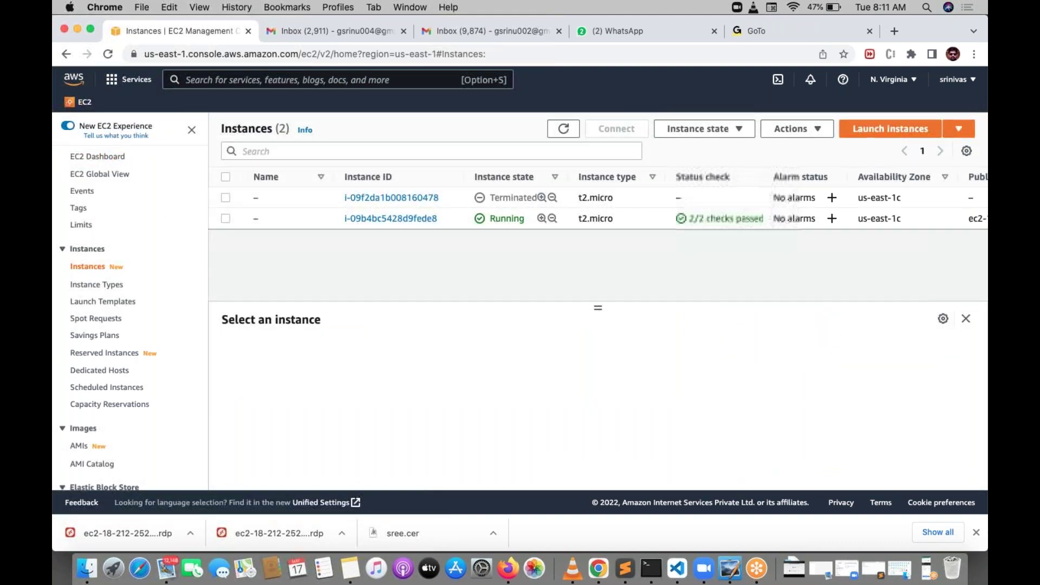
left_click(225, 218)
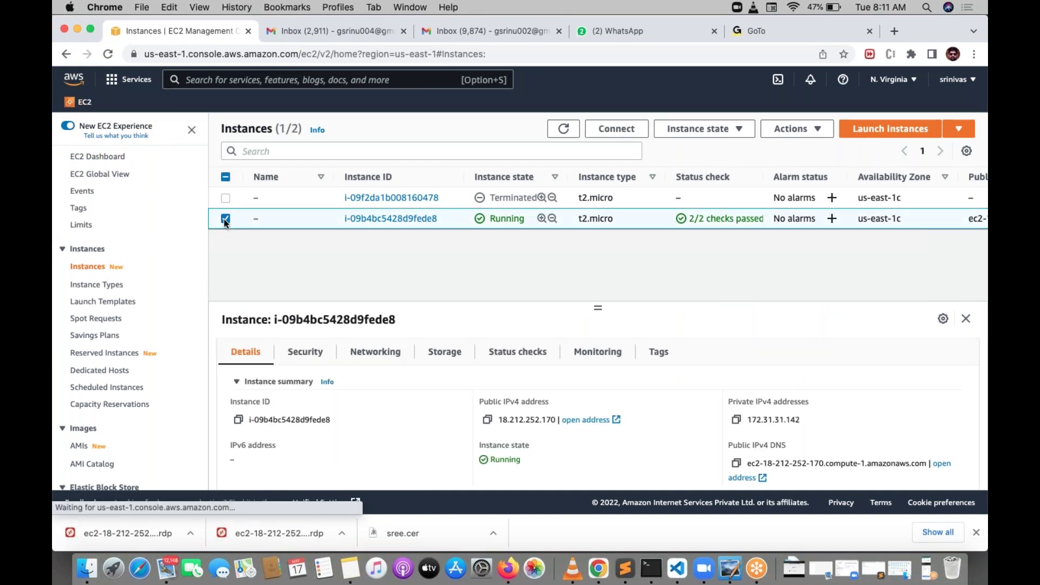
left_click(563, 129)
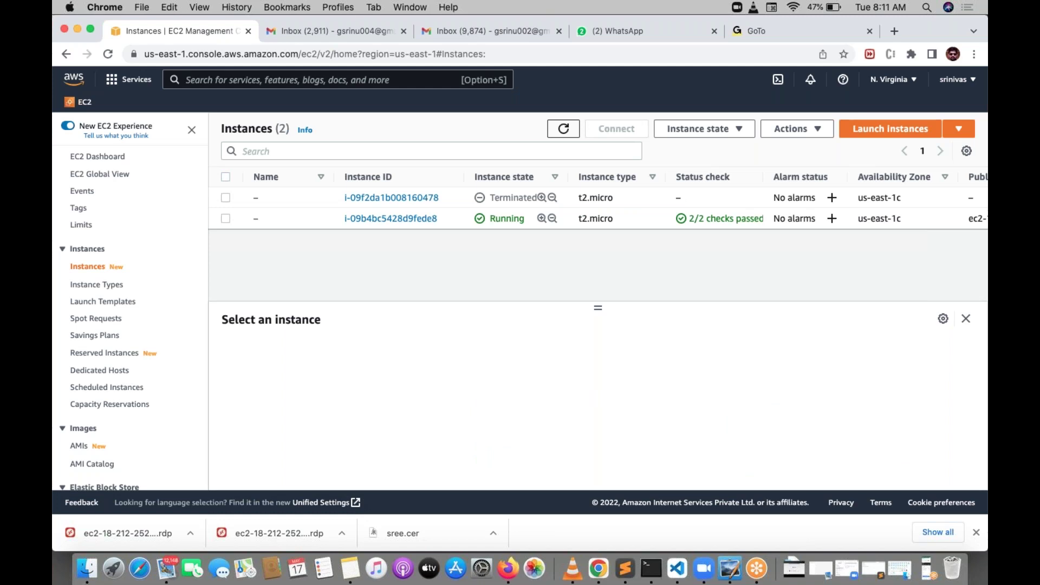
left_click(225, 219)
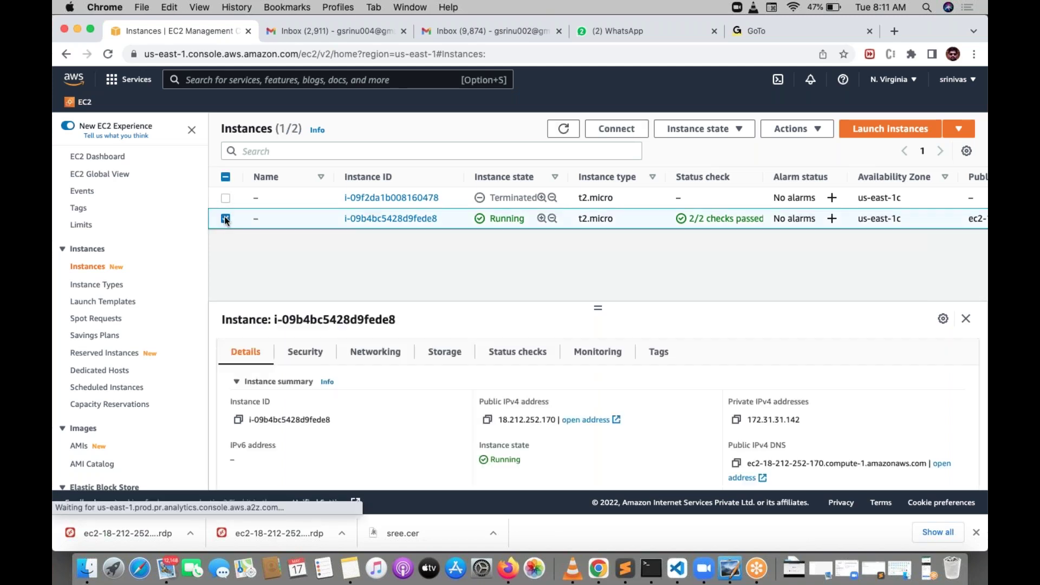
Step: Download the instance's RDP client file, save it, and open it in Remote Desktop
left_click(617, 129)
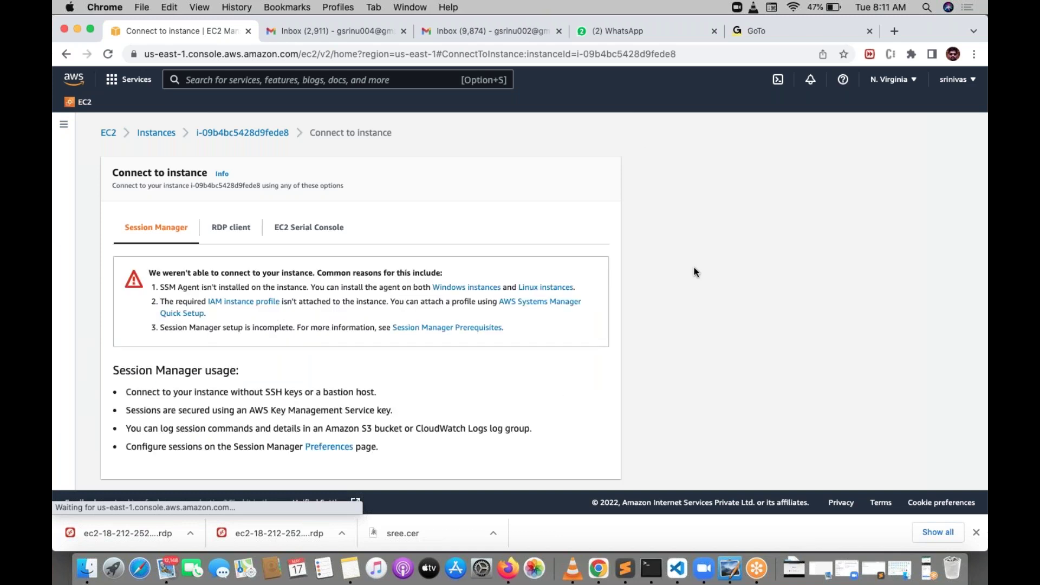
left_click(222, 232)
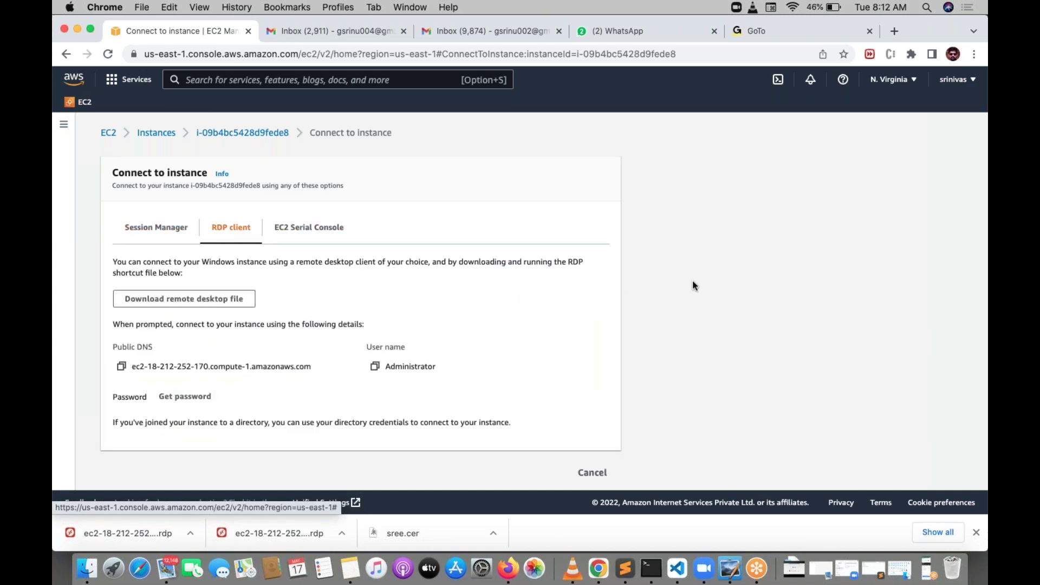
scroll(693, 284, "down", 1)
left_click(215, 293)
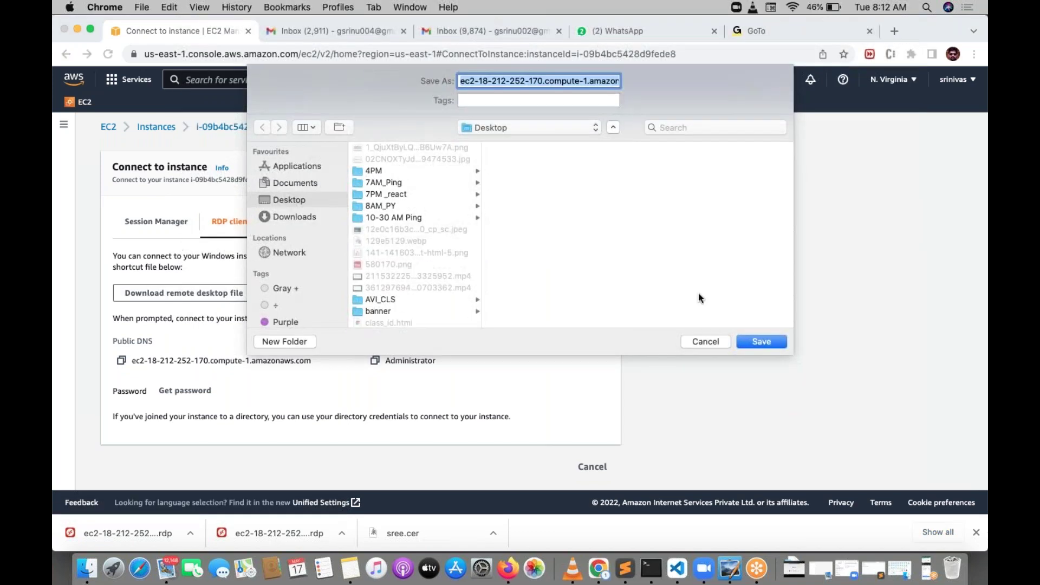
left_click(765, 339)
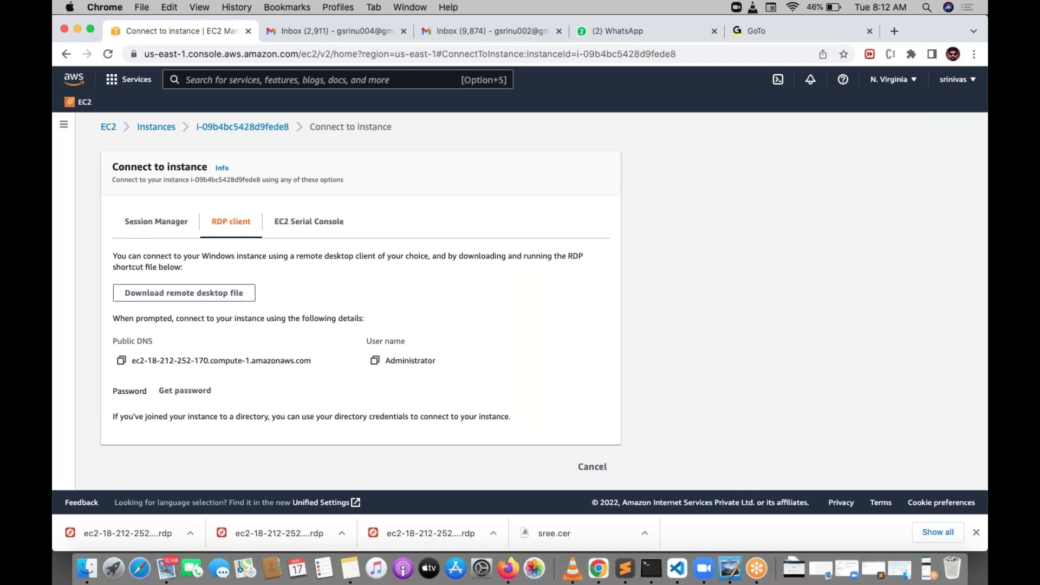
left_click(116, 526)
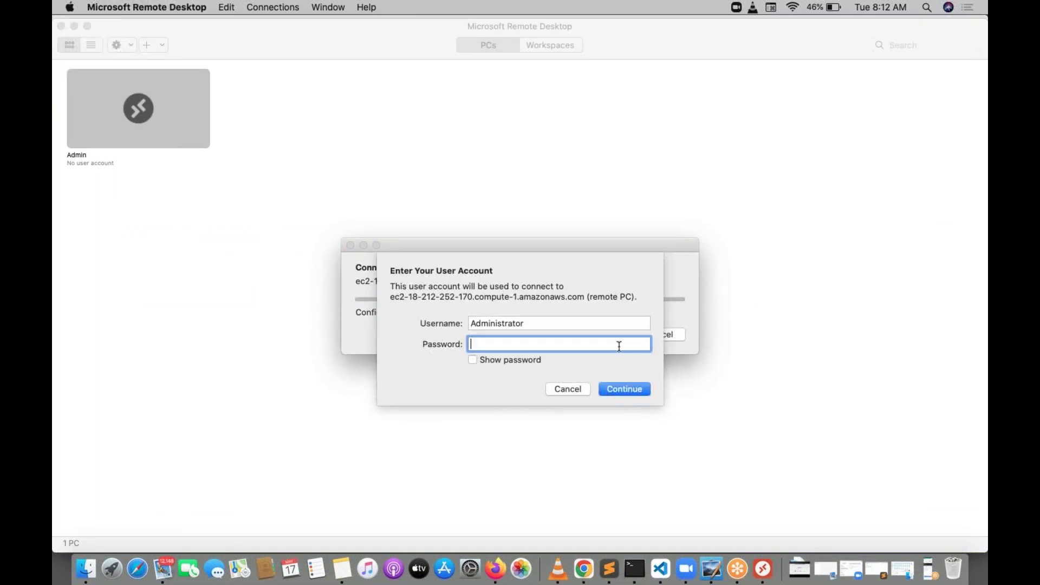
Step: Paste the Administrator password, sign in, and accept the server certificate
key("super+v")
left_click(506, 360)
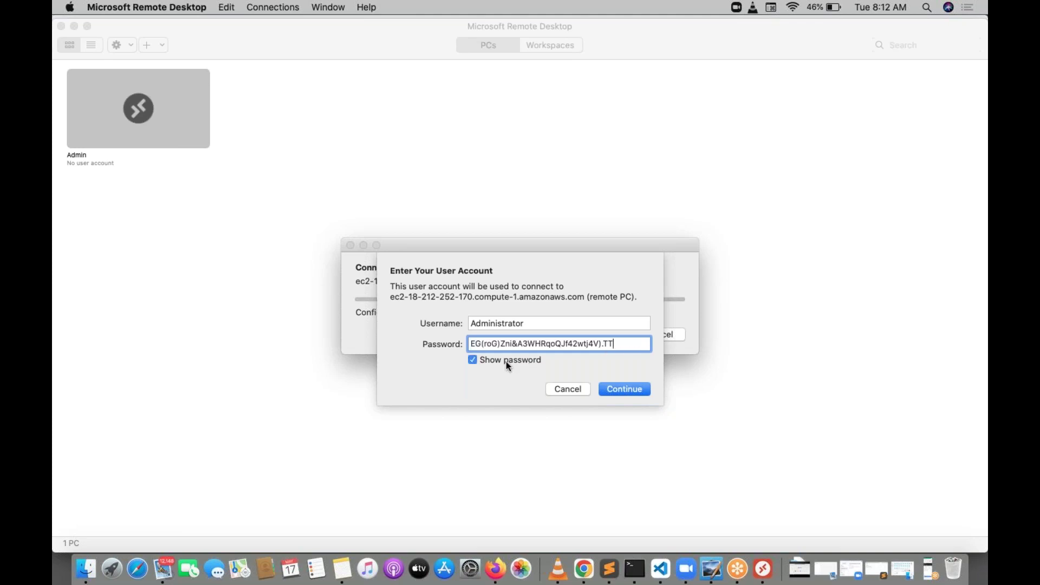
left_click(624, 389)
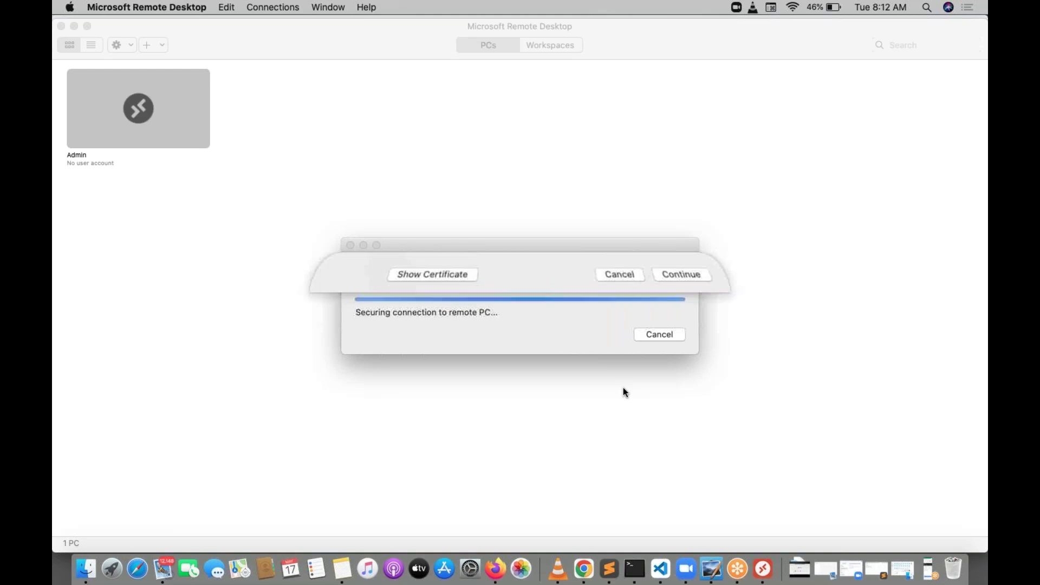
left_click(676, 345)
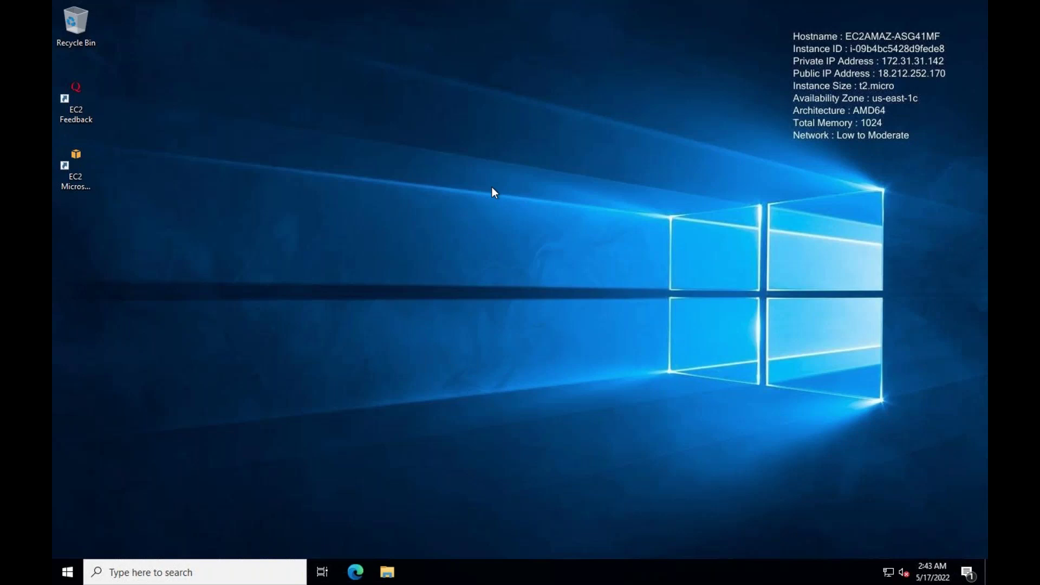
Step: Launch Active Directory Users and Computers from the Windows Administrative Tools in the Start menu
left_click(68, 578)
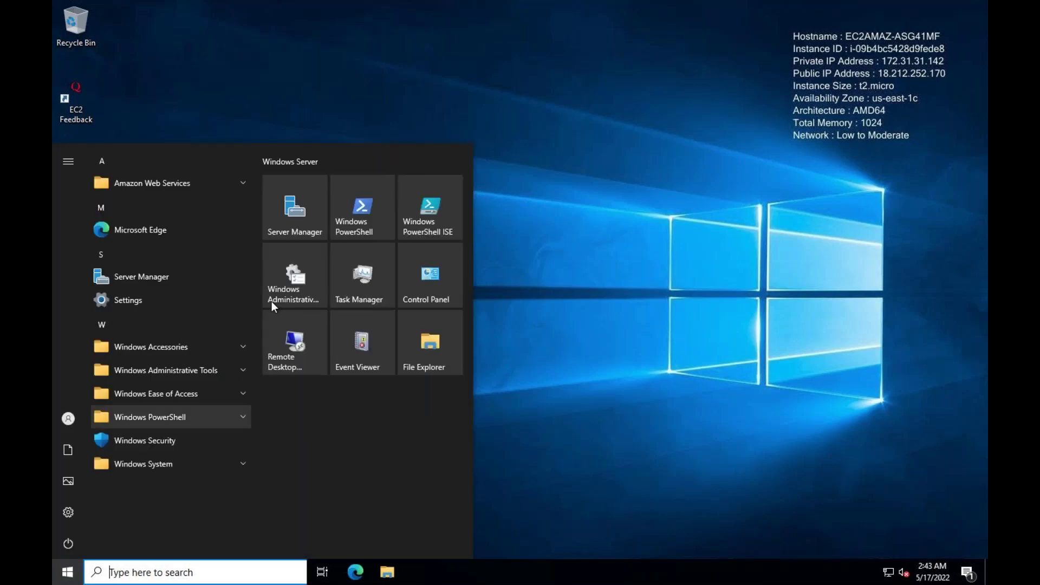
left_click(295, 281)
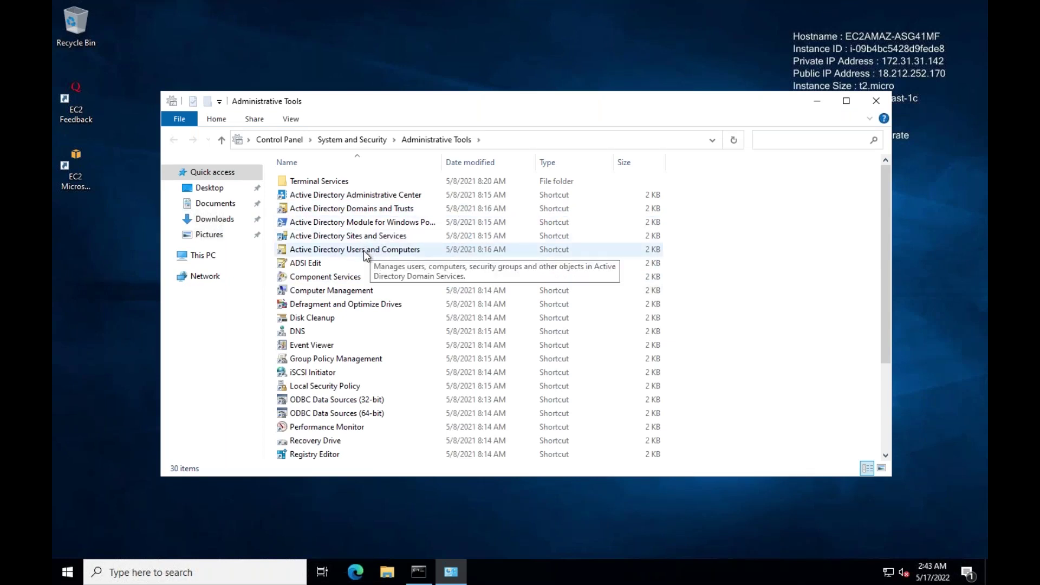
left_click(363, 250)
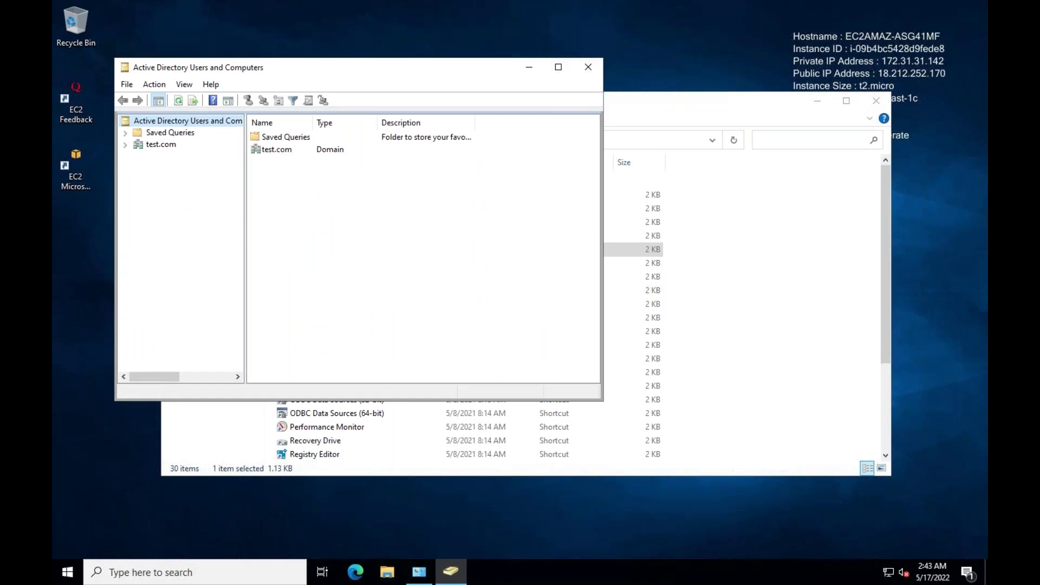
Step: Expand test.com and choose New > User on the Users container
left_click(125, 145)
left_click(138, 214)
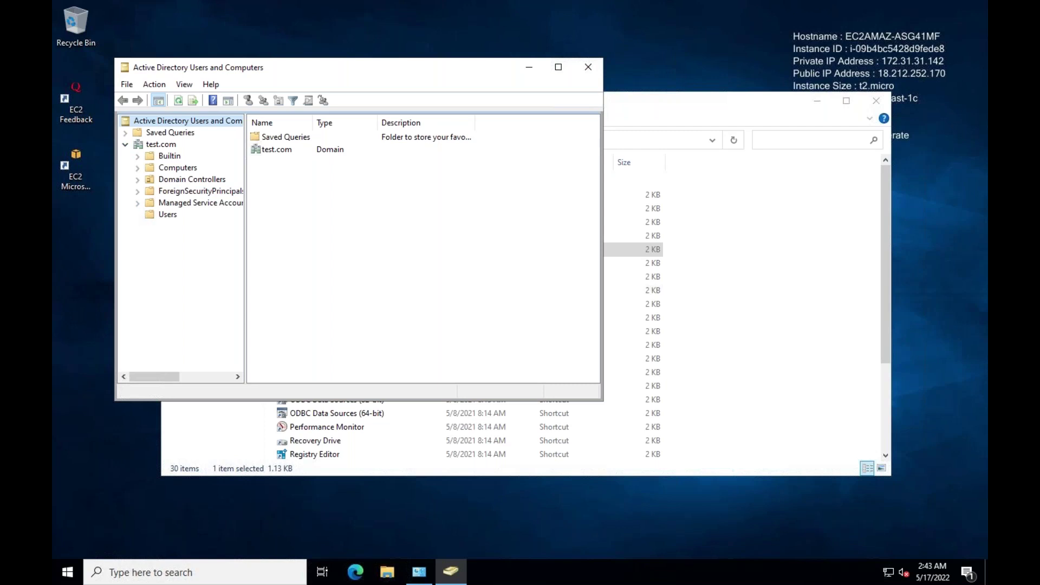
left_click(171, 214)
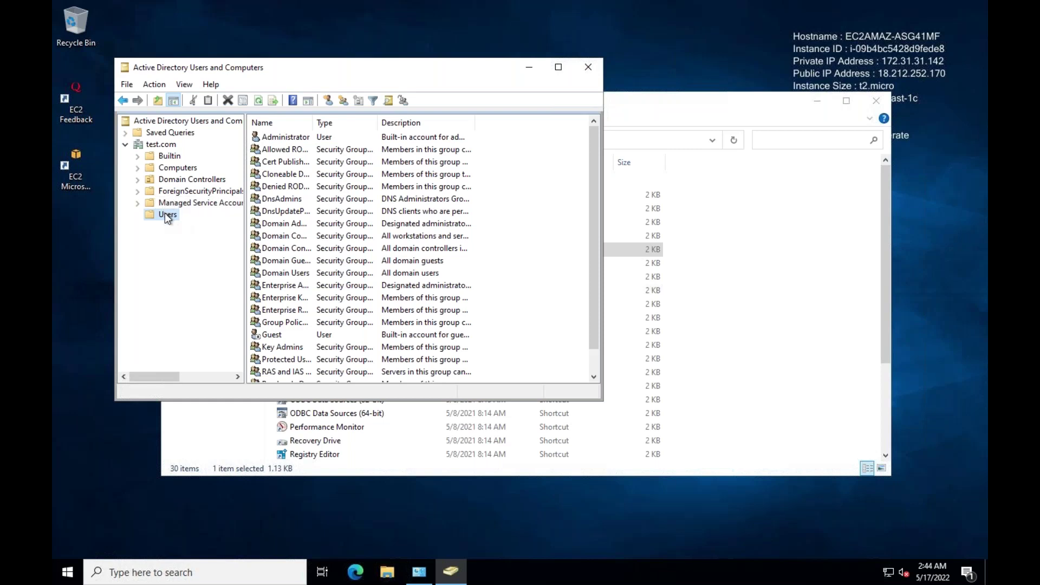
right_click(165, 213)
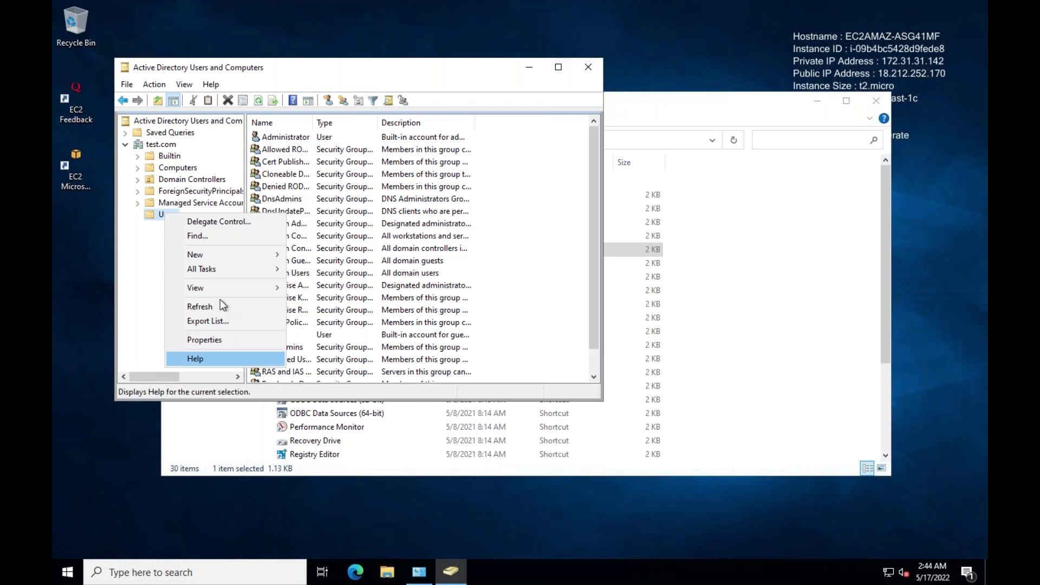
mouse_move(234, 253)
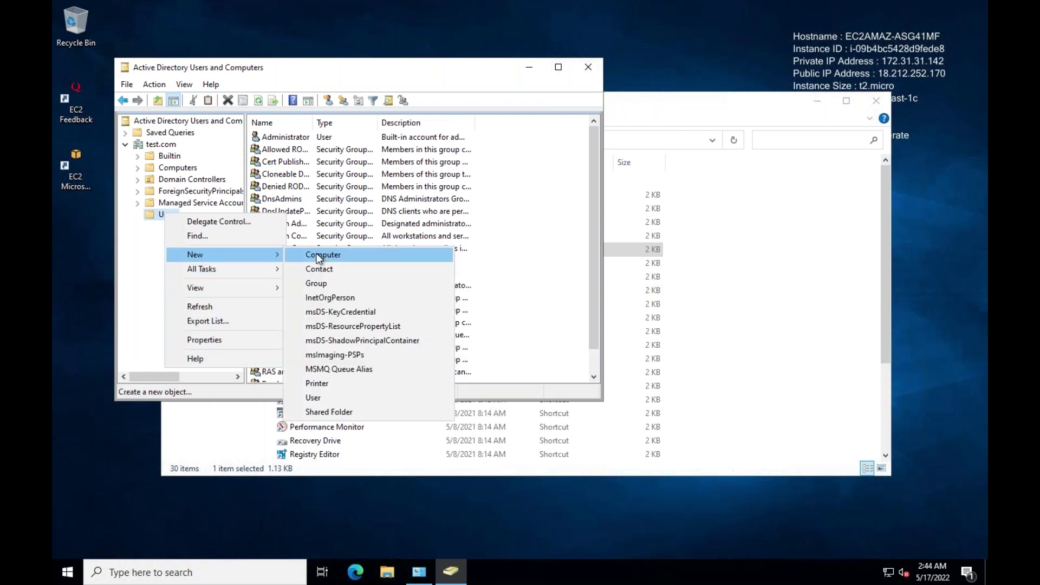
left_click(314, 397)
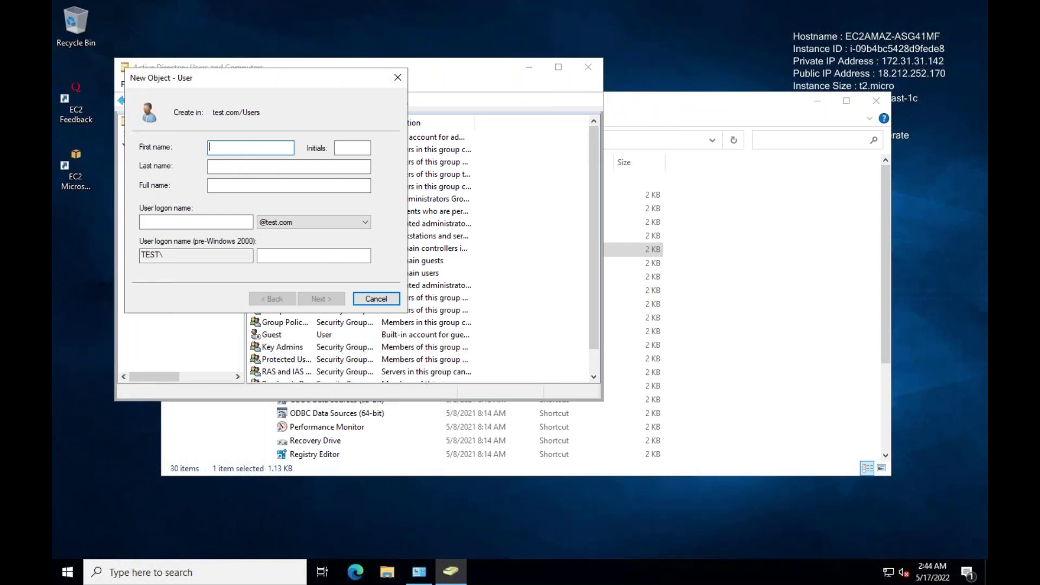
Step: Enter the new user's first name, last name and logon name, then continue
type("sr")
key("Tab")
left_click(260, 171)
type("g")
left_click(174, 218)
type("srg")
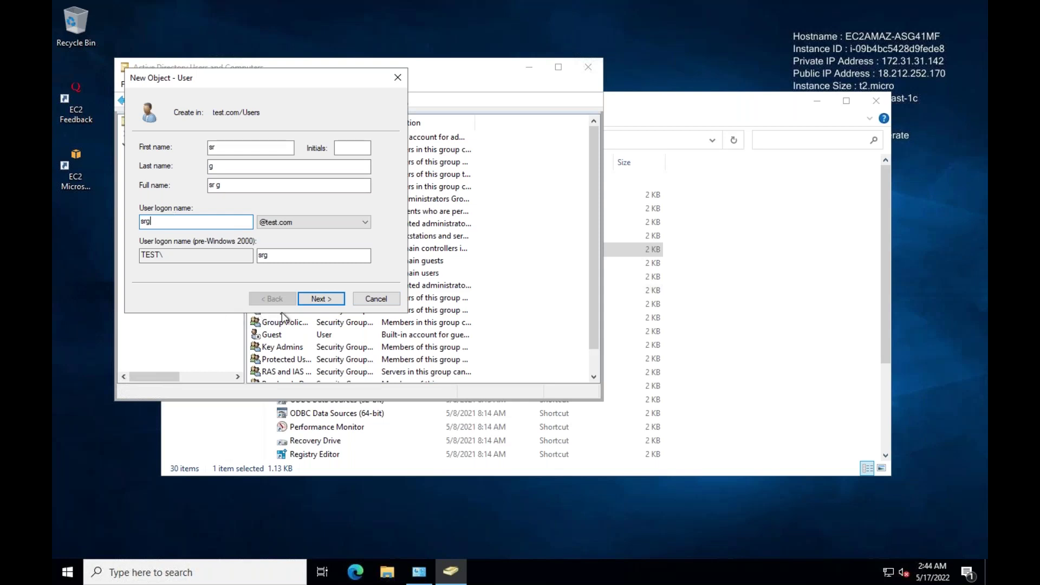
left_click(321, 299)
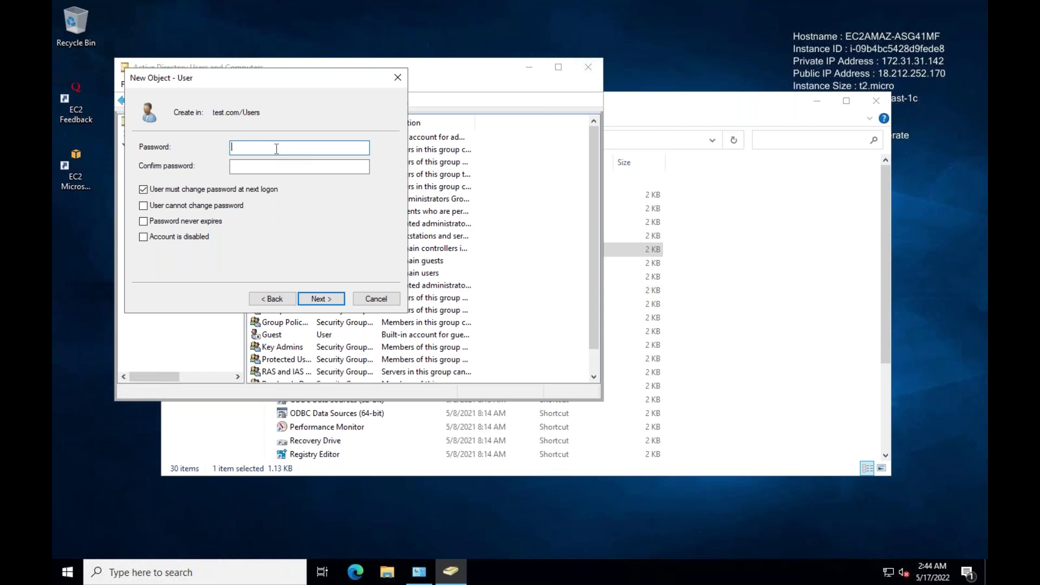
Step: Set and confirm the user's password, untick 'must change', tick 'cannot change', and finish
type("Password1!")
key("Tab")
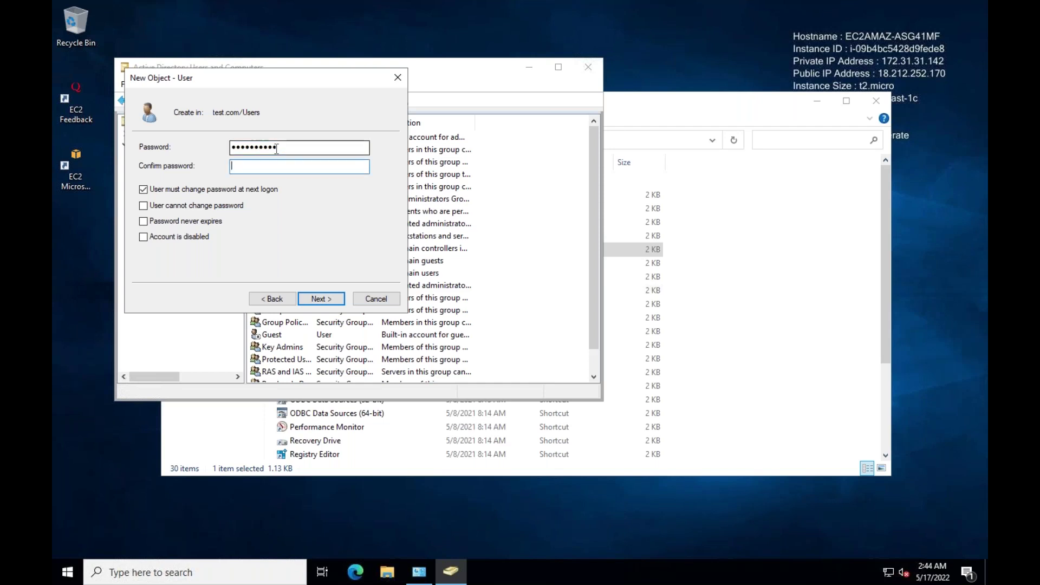
type("Password1!")
left_click(144, 192)
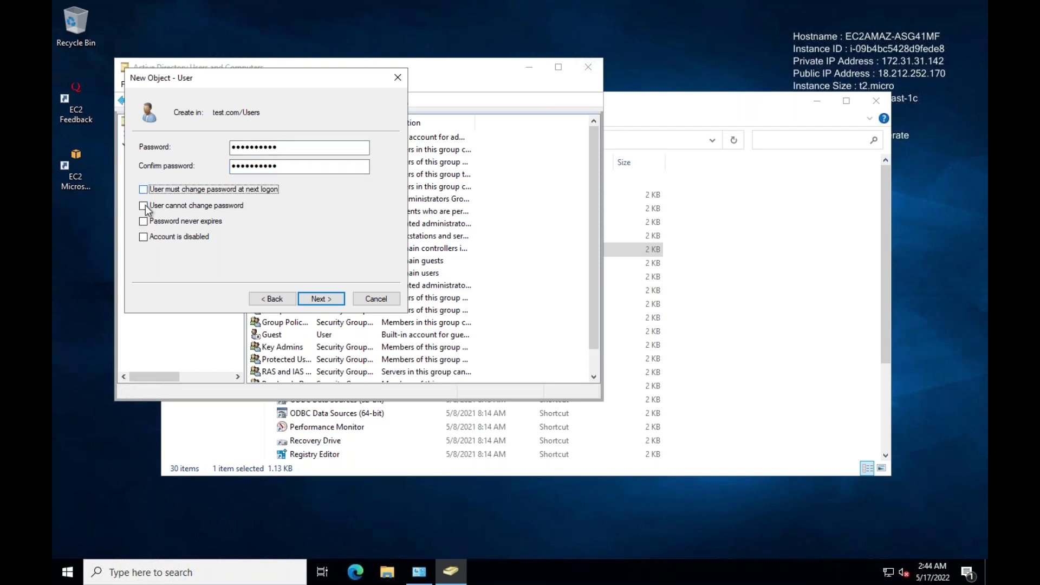
left_click(145, 207)
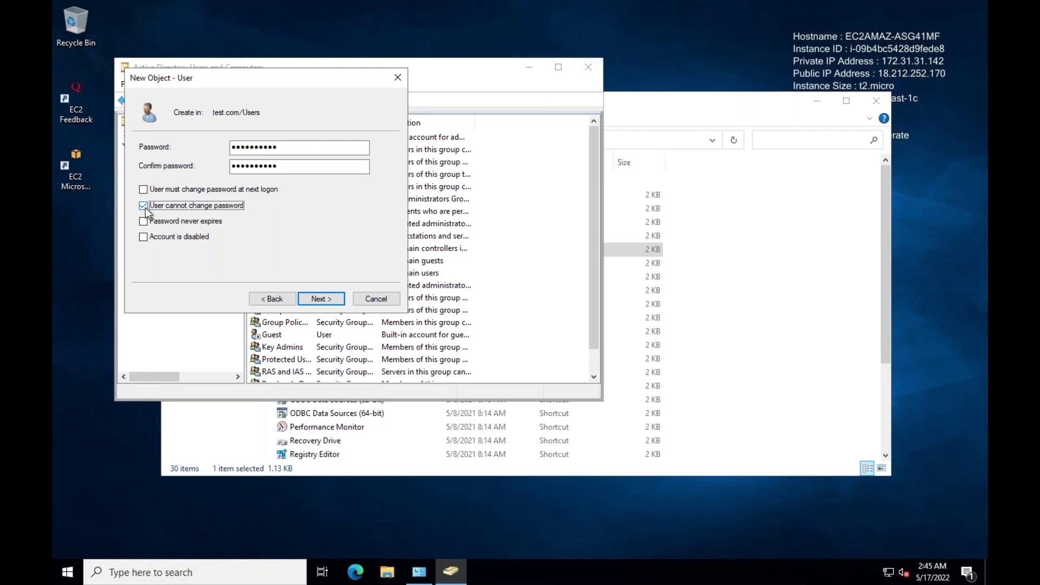
left_click(316, 299)
left_click(317, 299)
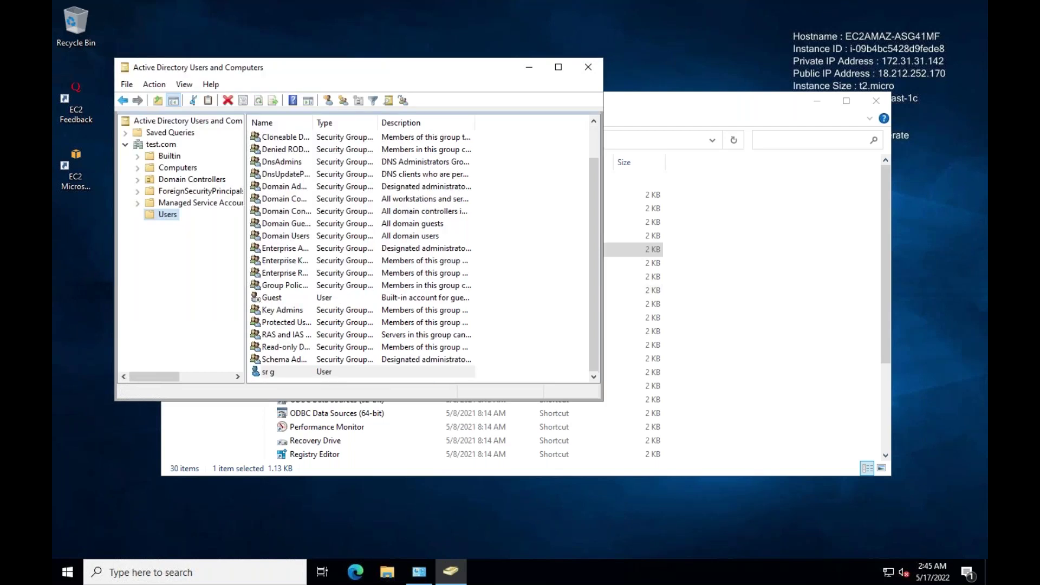
Step: Select the new user, then close Active Directory Users and Computers and the Administrative Tools folder
left_click(309, 371)
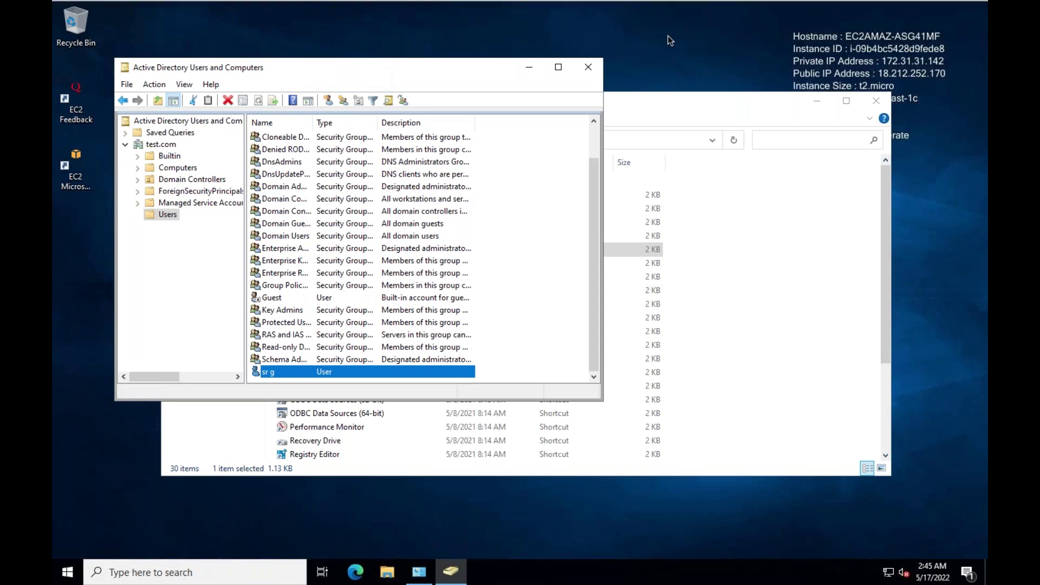
left_click(588, 67)
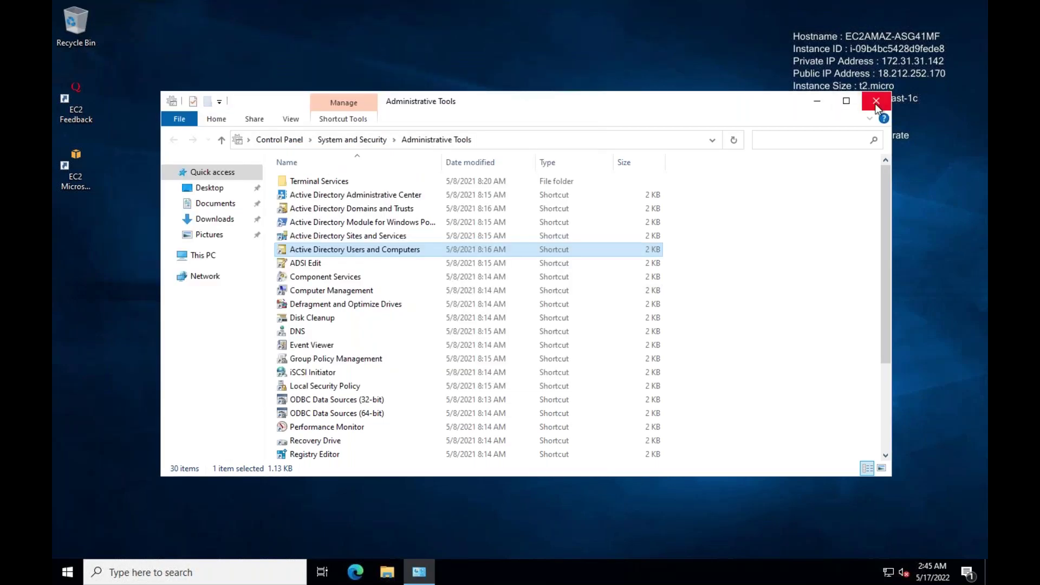
left_click(876, 101)
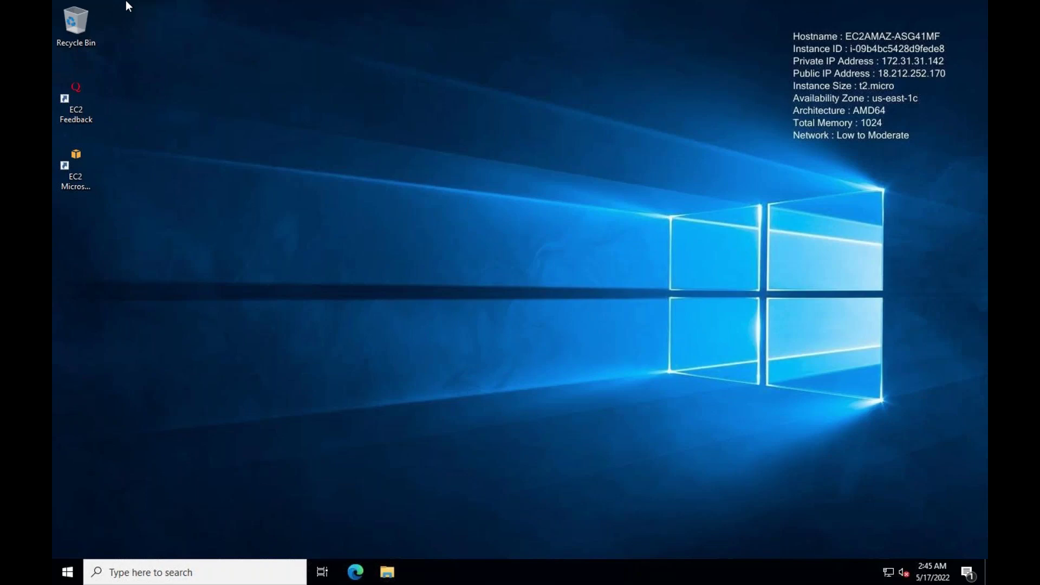
Step: Exit the RDP full screen, minimize the PC list and Notes, and move the session aside
mouse_move(126, 1)
left_click(87, 24)
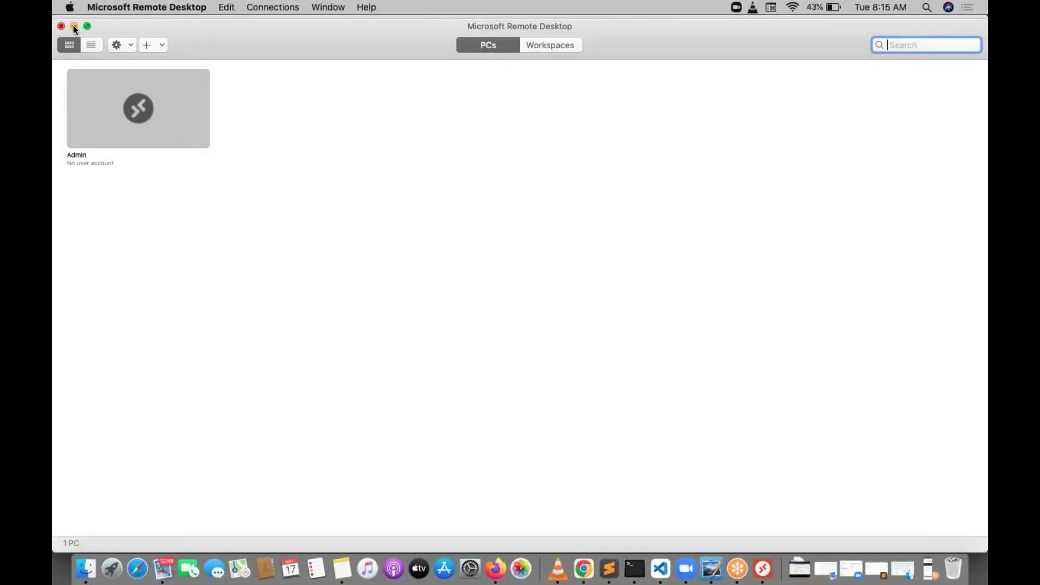
left_click(74, 26)
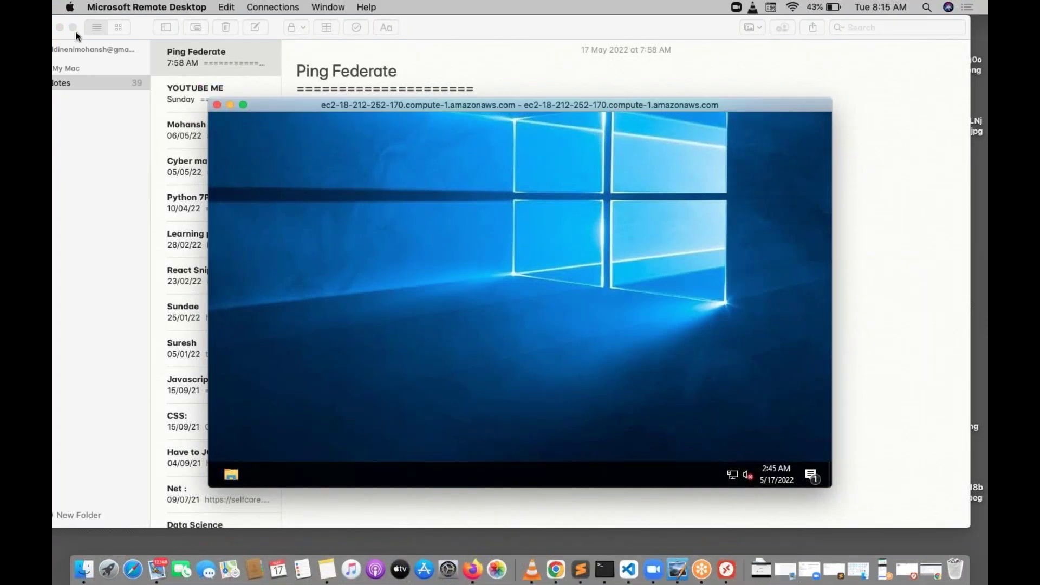
left_click(73, 28)
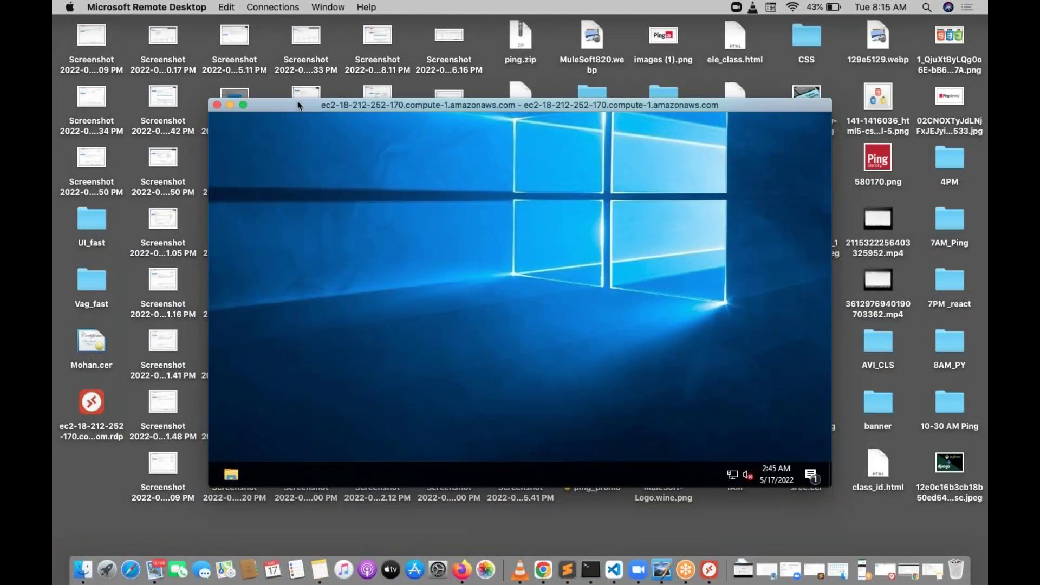
left_click_drag(301, 103, 474, 120)
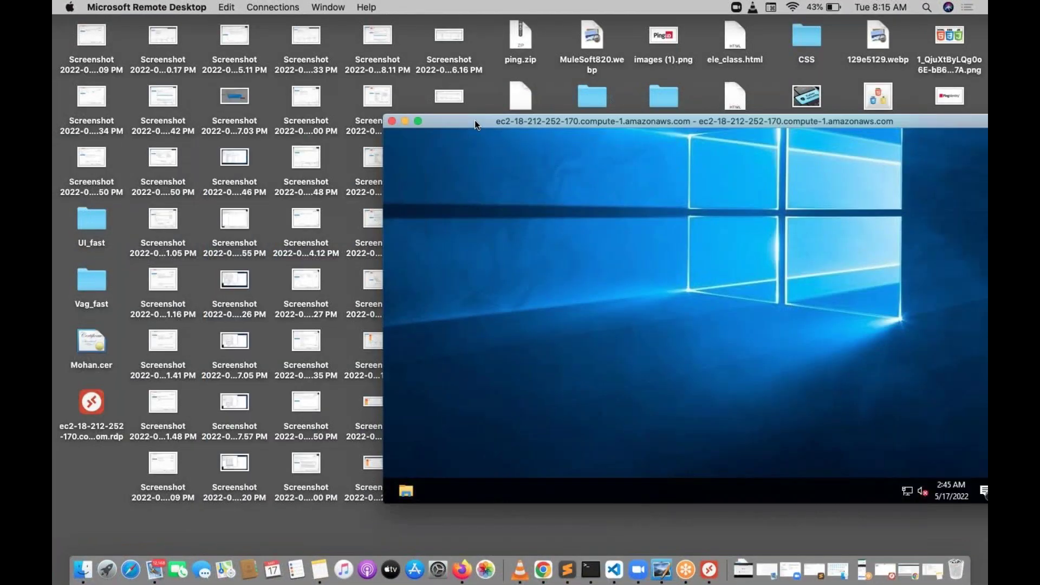
Step: In Finder's Downloads, copy jdk-8u251-windows-x64.exe and the pingfederate-11.0.0 folder
left_click(267, 40)
left_click(226, 8)
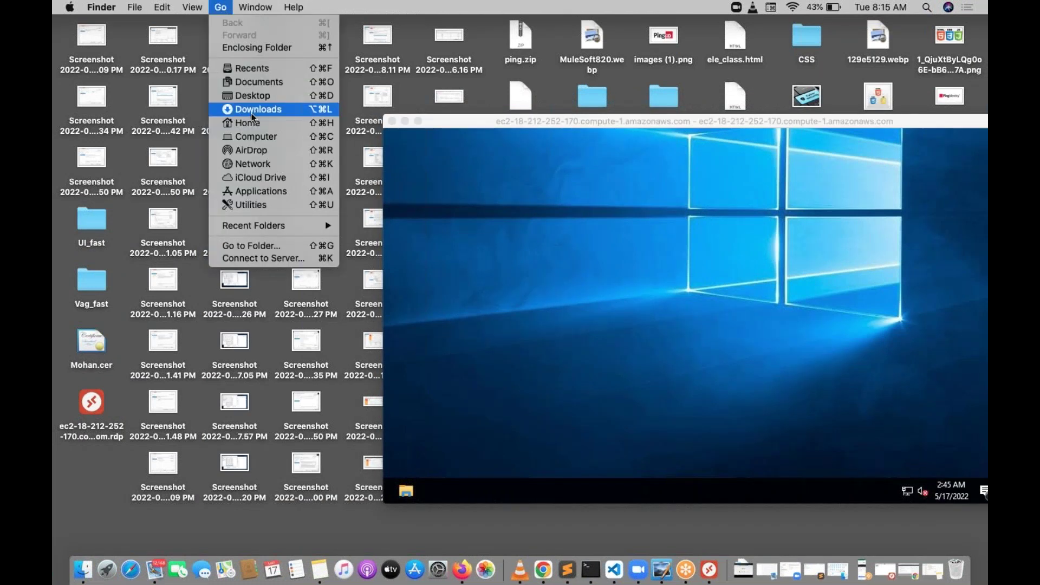
left_click(252, 111)
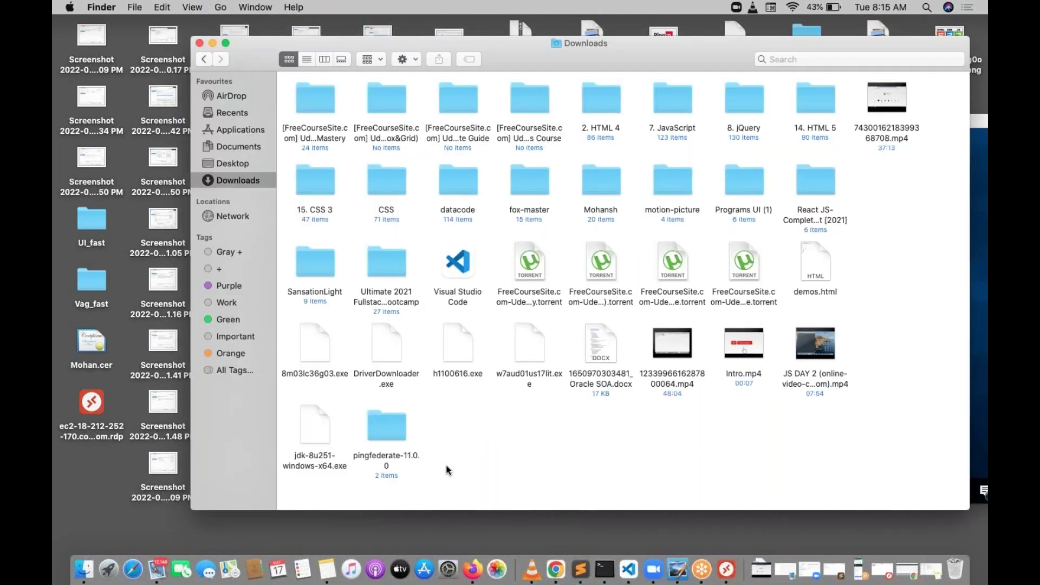
left_click_drag(440, 469, 321, 433)
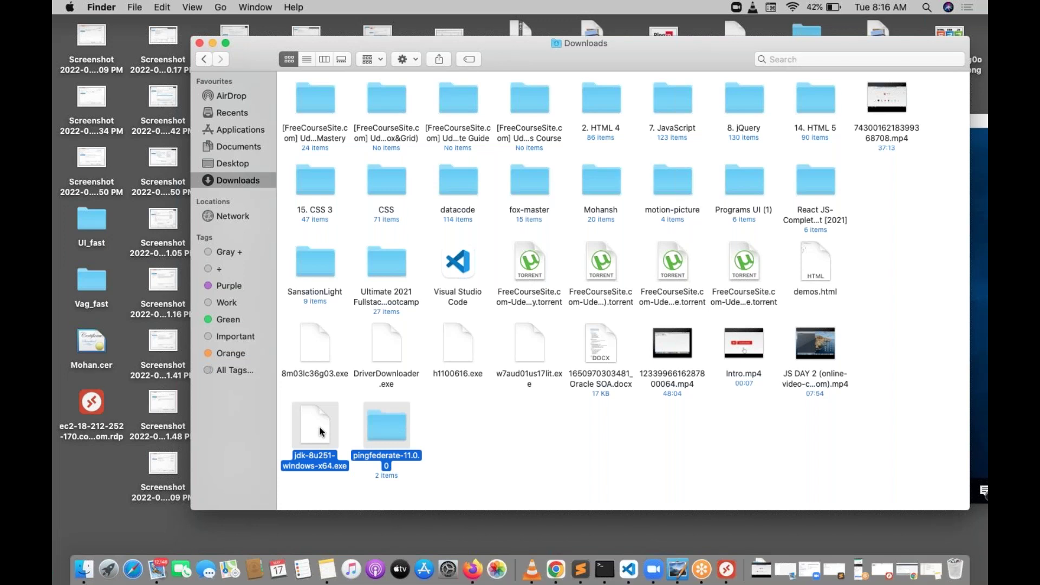
right_click(320, 432)
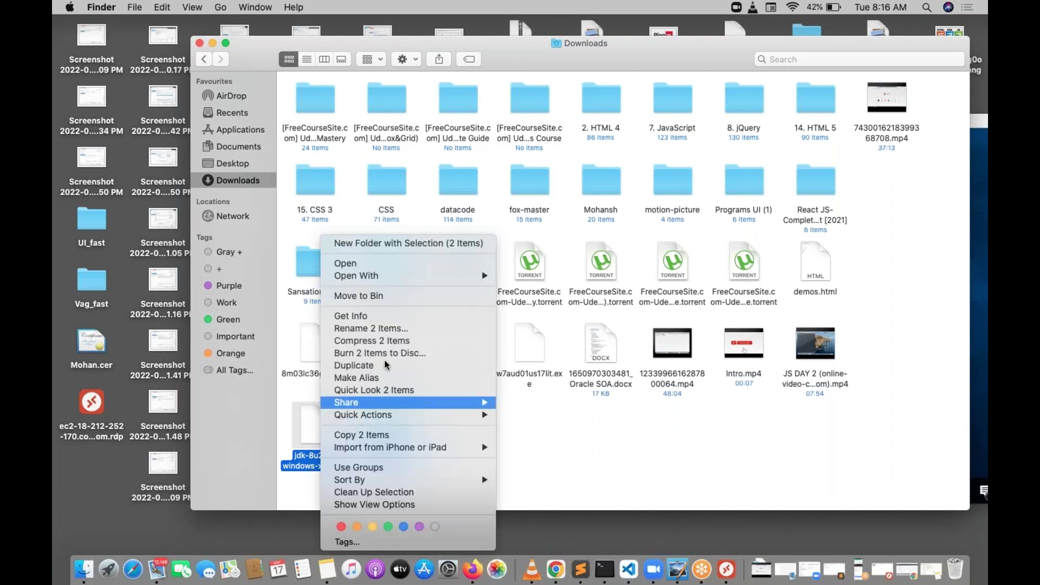
left_click(384, 436)
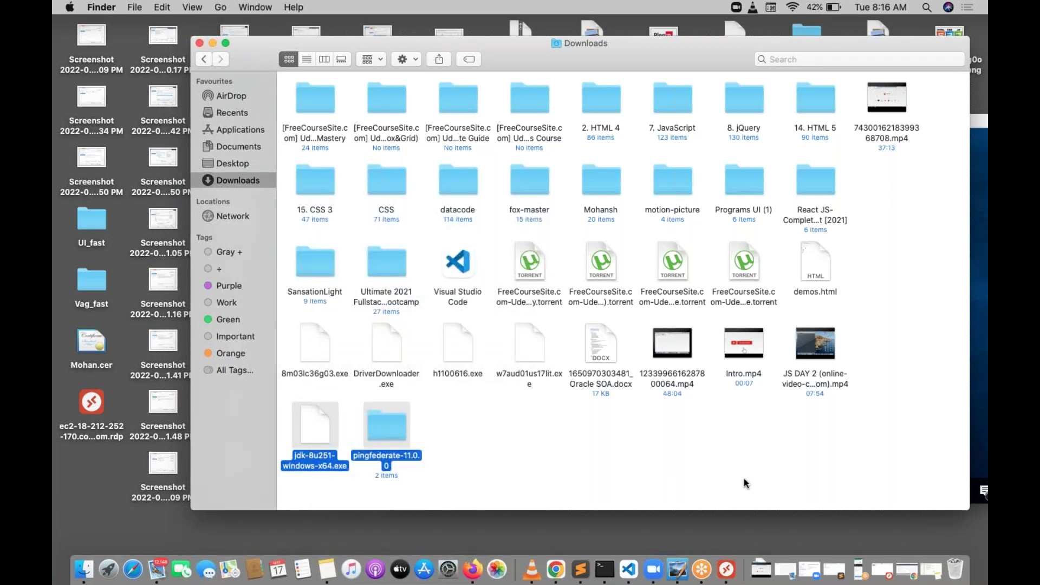
Step: Enlarge the remote session and paste the JDK installer and PingFederate folder onto the server desktop
left_click(726, 578)
double_click(679, 121)
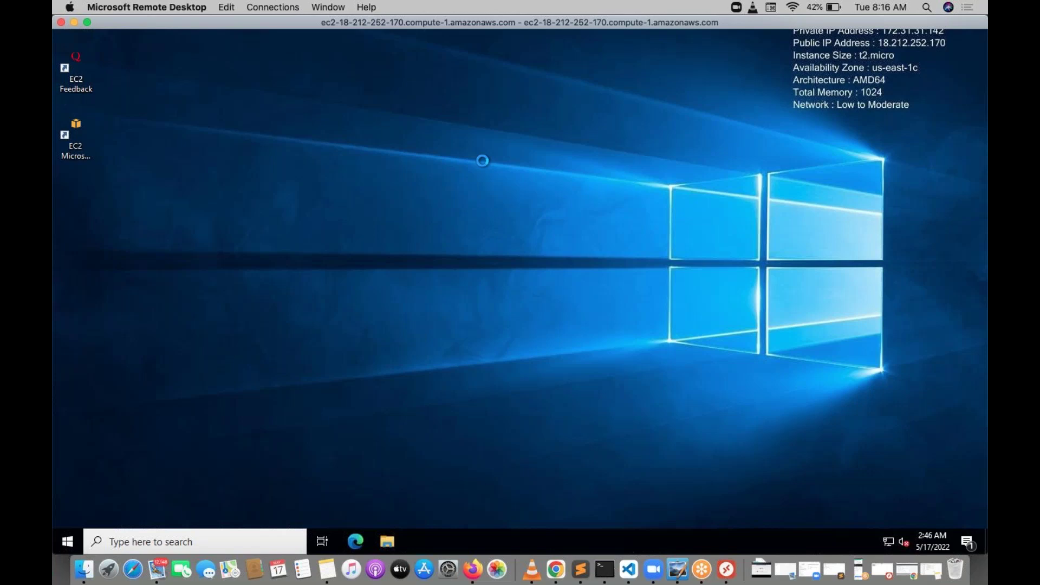
right_click(547, 149)
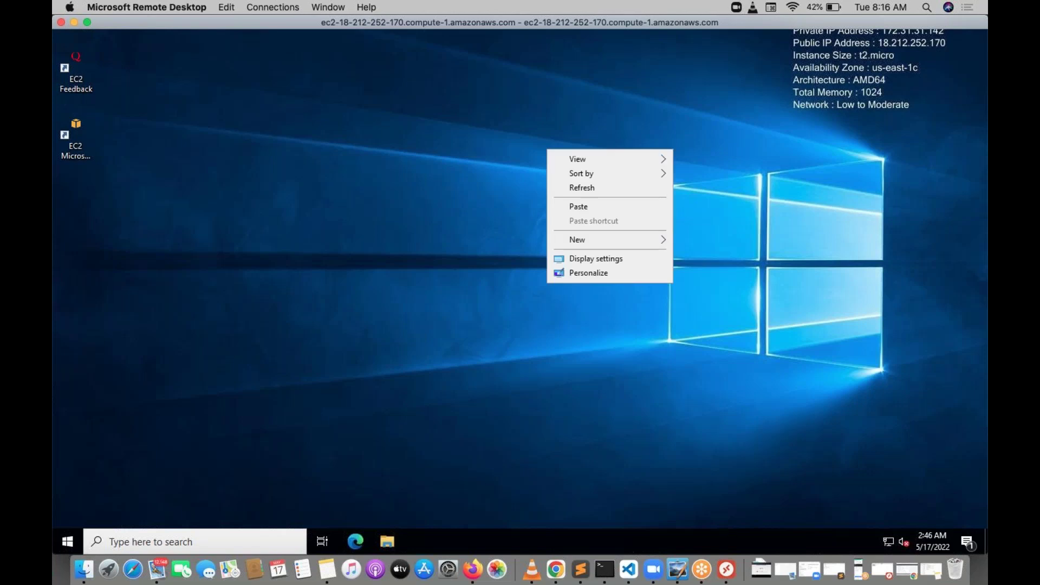
left_click(578, 206)
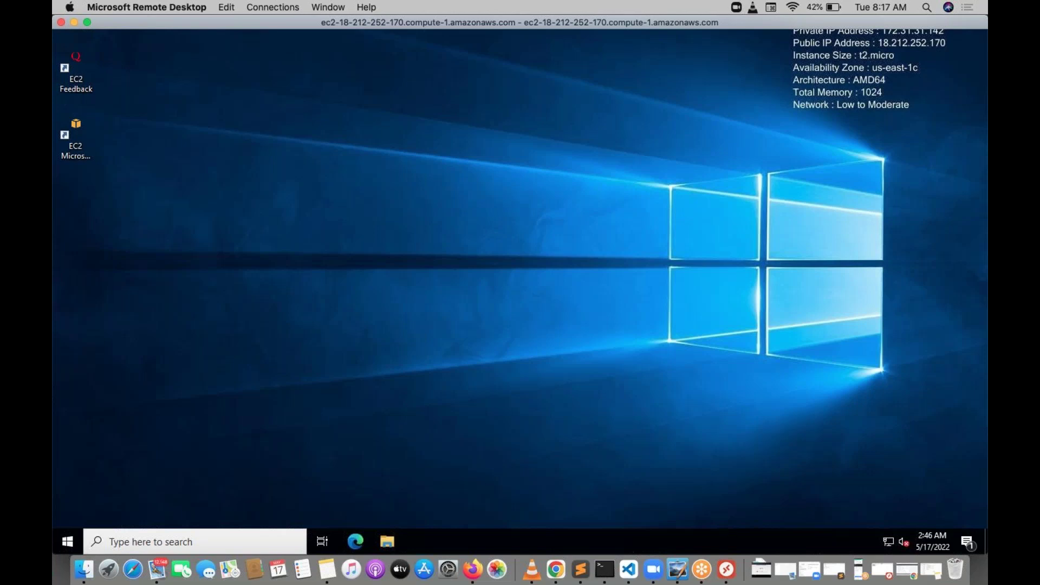
key("ctrl+v")
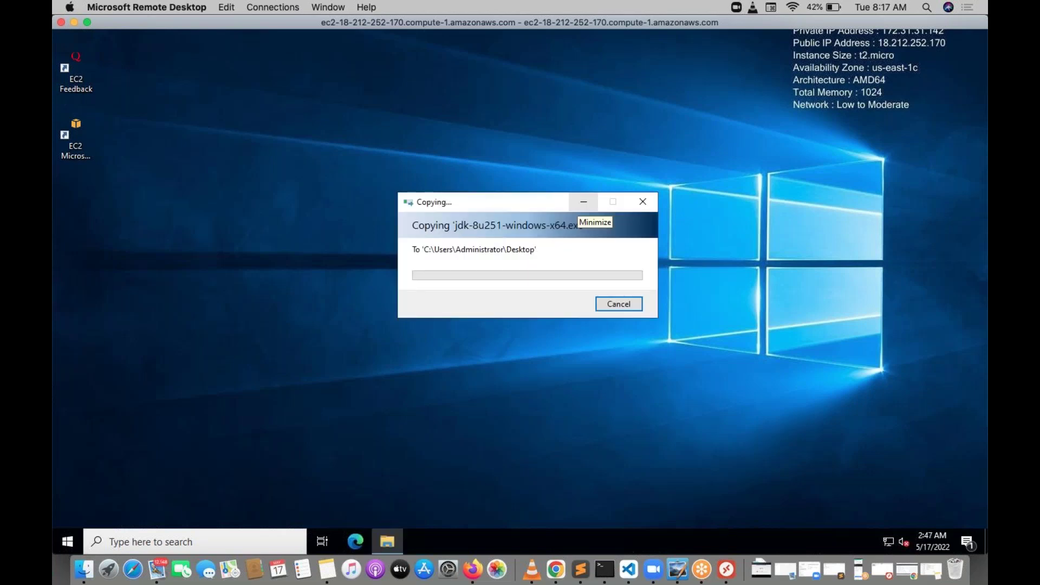